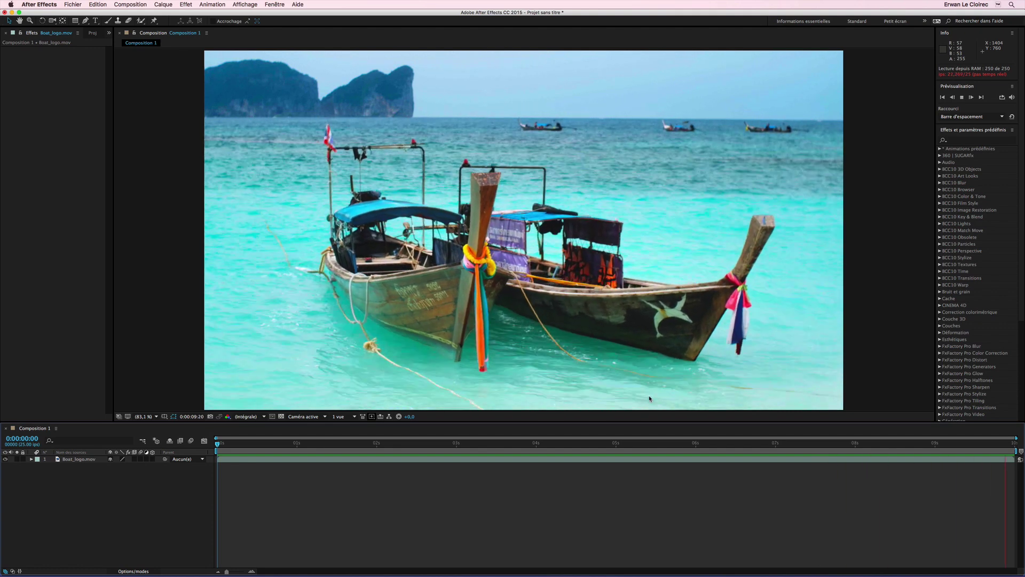
- Stop the preview at the first frame and apply the mocha Pro effect to the Boat_logo.mov layer
key("space")
left_click_drag(266, 445, 216, 445)
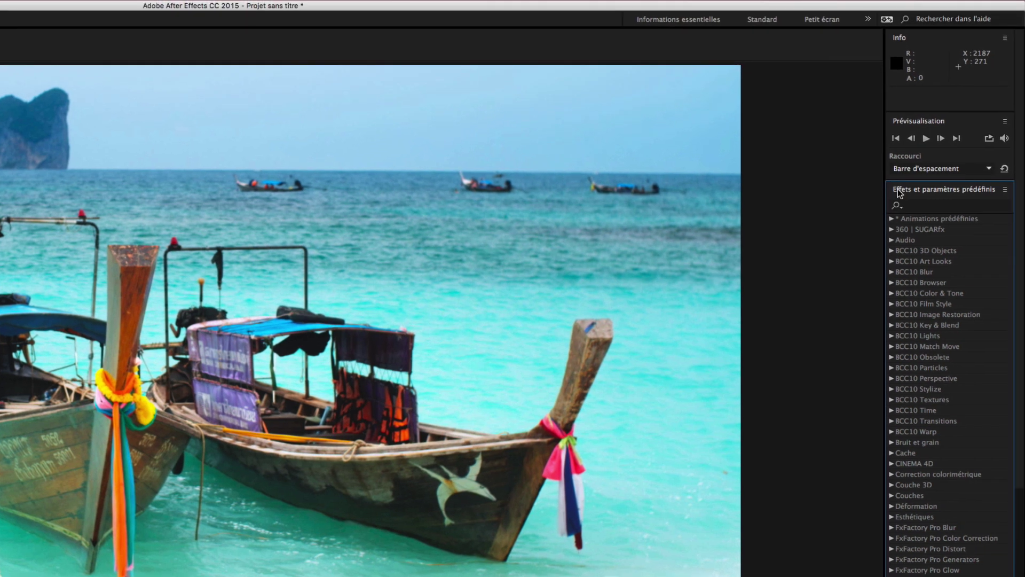
left_click(994, 179)
type("mocha")
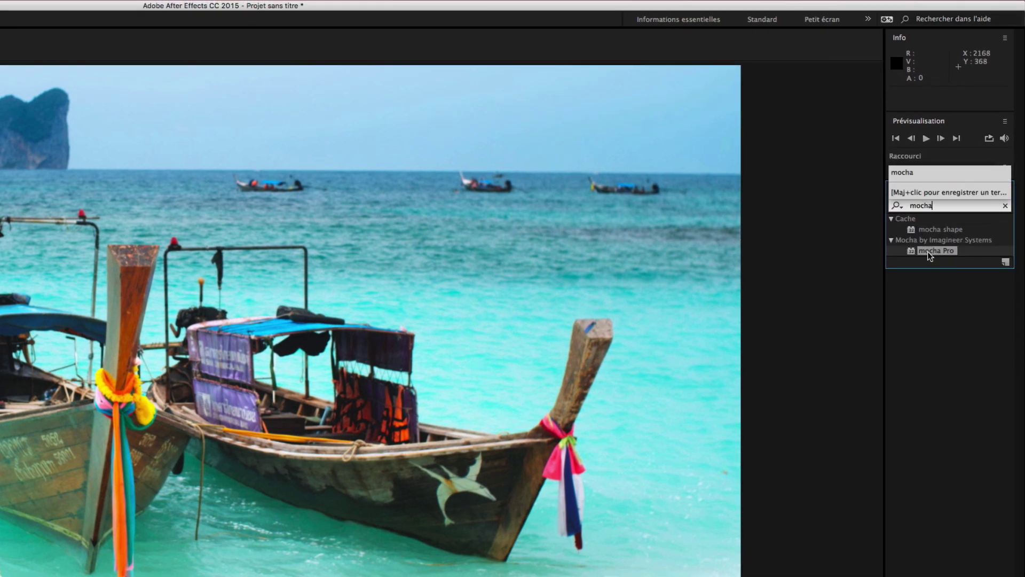
left_click_drag(926, 249, 899, 430)
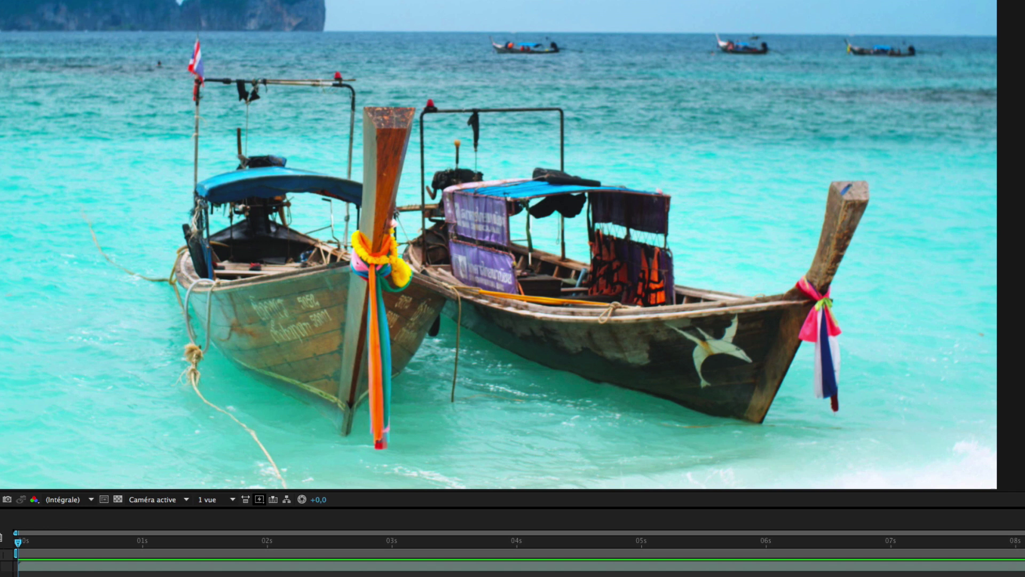
left_click_drag(1, 566, 119, 389)
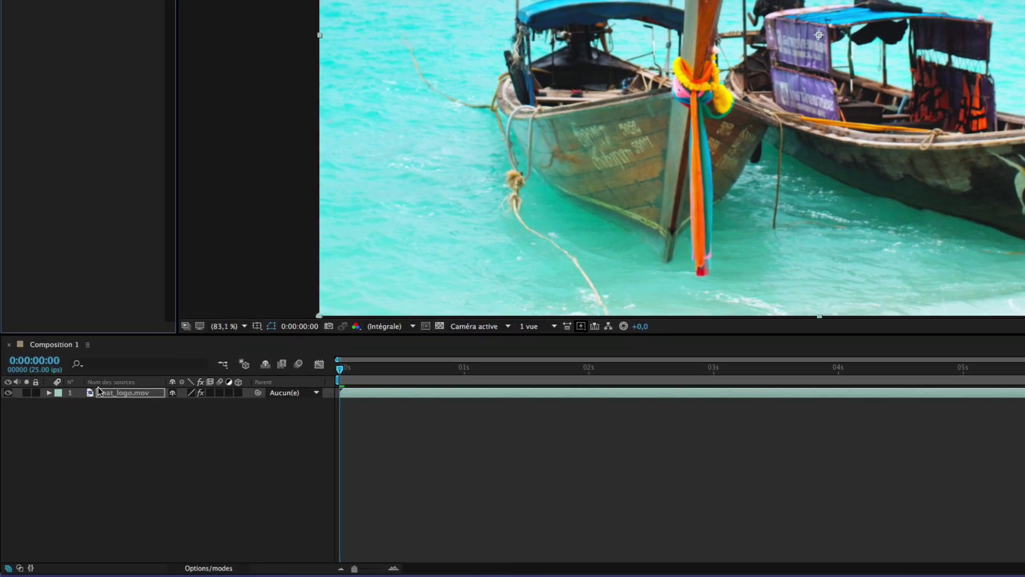
- Launch the mocha Pro plug-in from the effect on the Boat_logo.mov layer and reposition its window
left_click(48, 393)
left_click(84, 415)
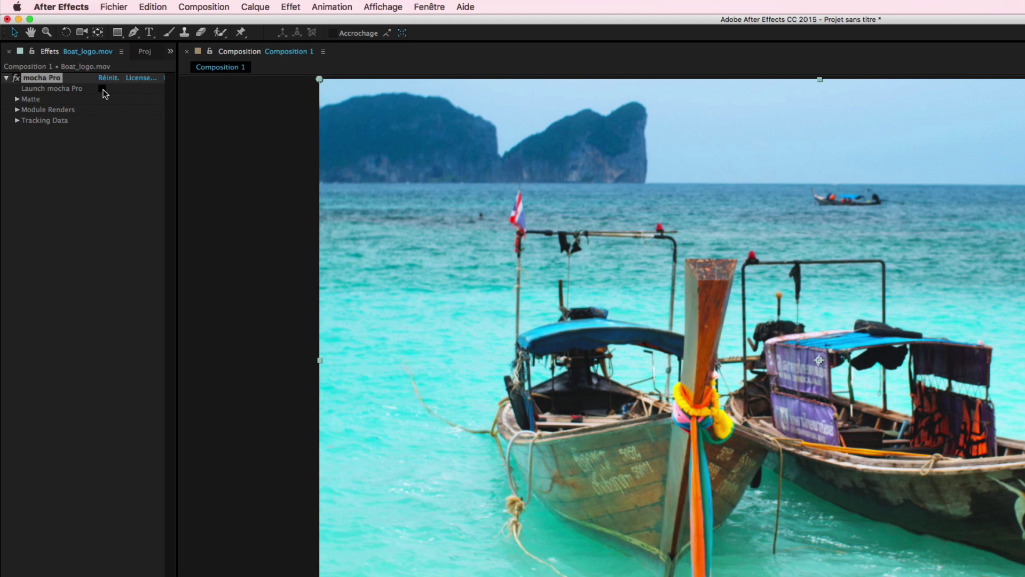
left_click(102, 88)
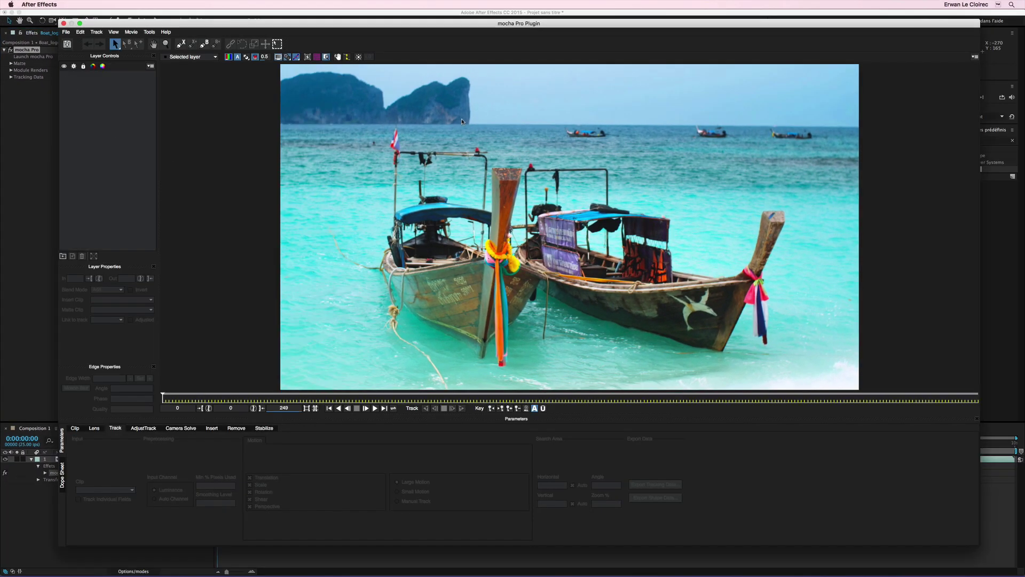
left_click_drag(562, 24, 573, 31)
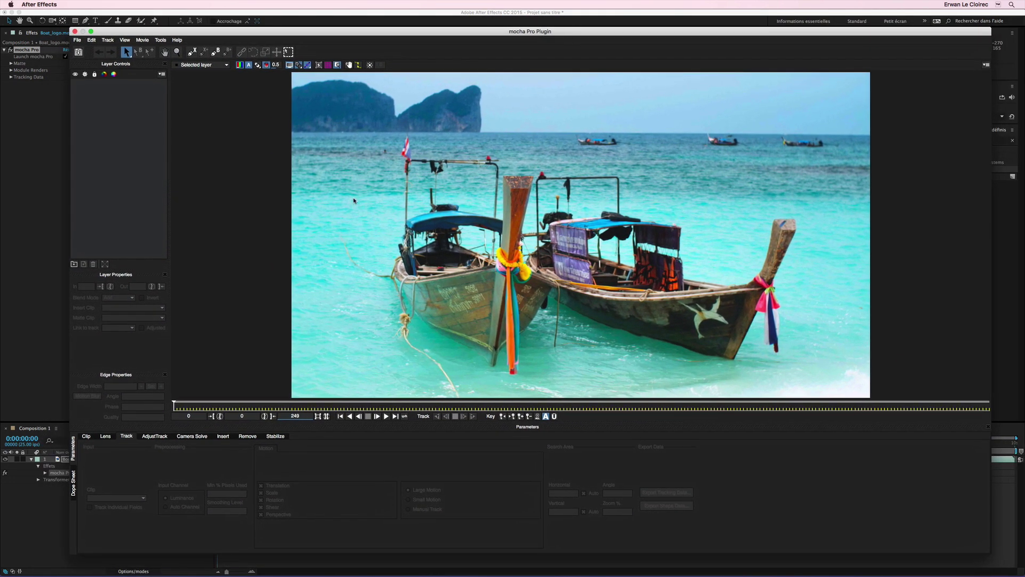
left_click(106, 437)
left_click(126, 437)
left_click(106, 437)
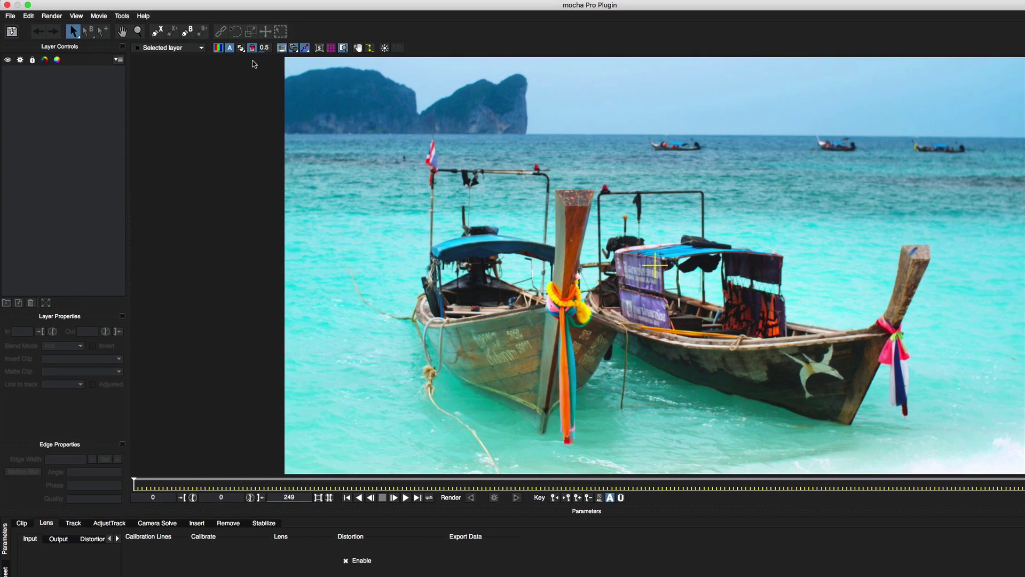
- Draw a closed X-Spline around the side of the right boat's hull near the bow and refine its corner points
left_click(158, 32)
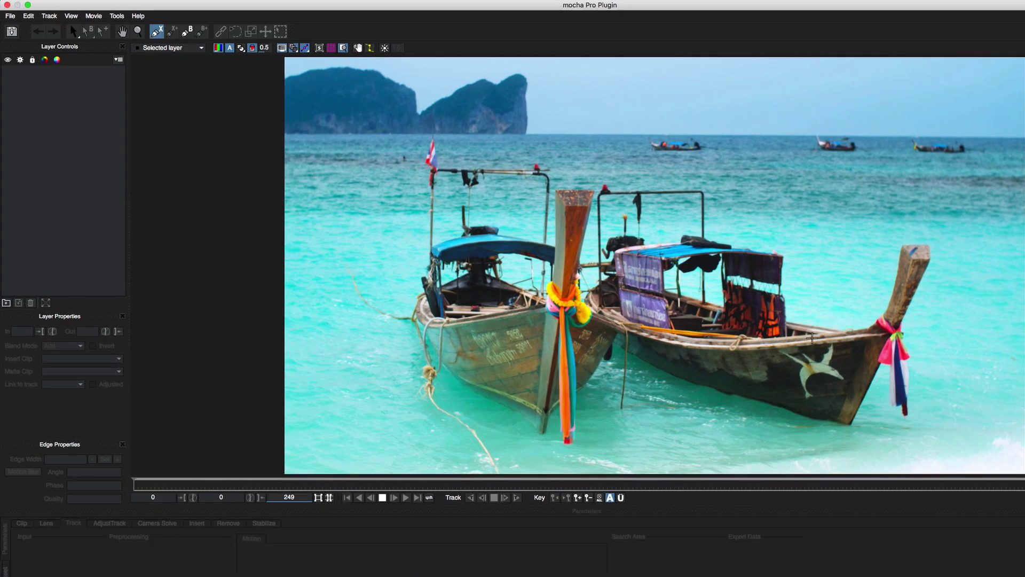
left_click(866, 338)
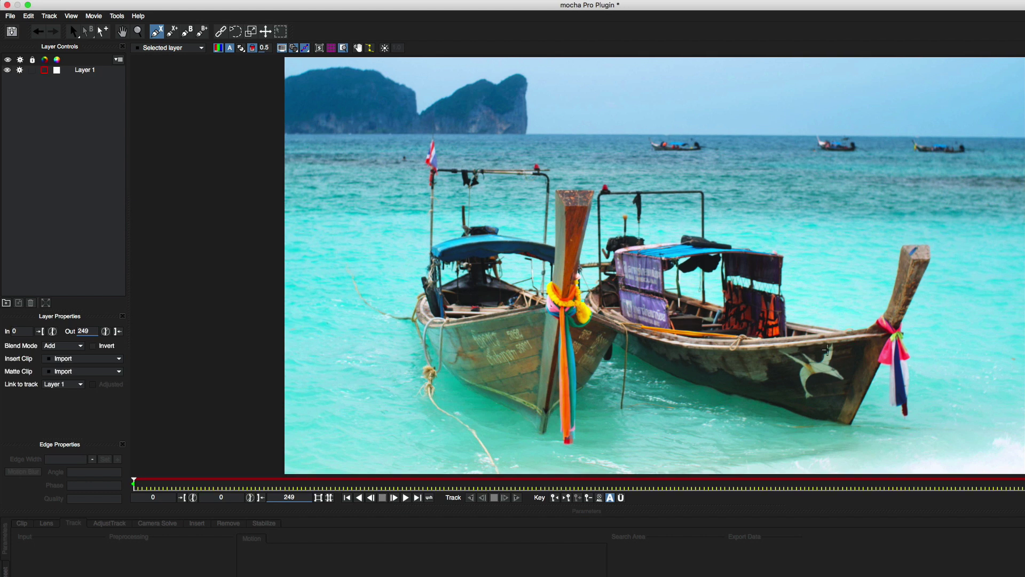
left_click(764, 346)
left_click(782, 342)
left_click(748, 389)
left_click(840, 415)
left_click(859, 363)
right_click(861, 362)
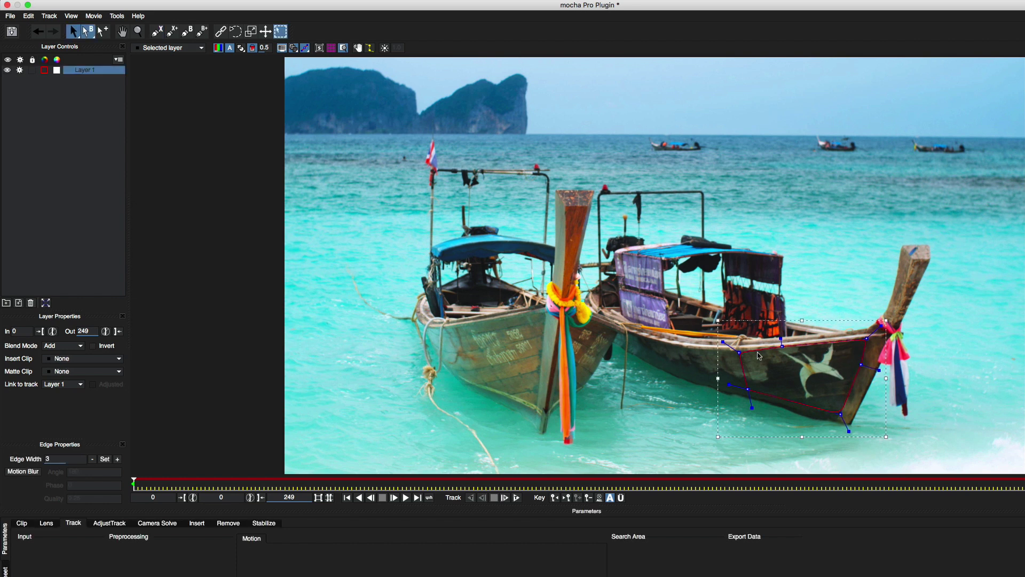
left_click_drag(739, 354, 735, 350)
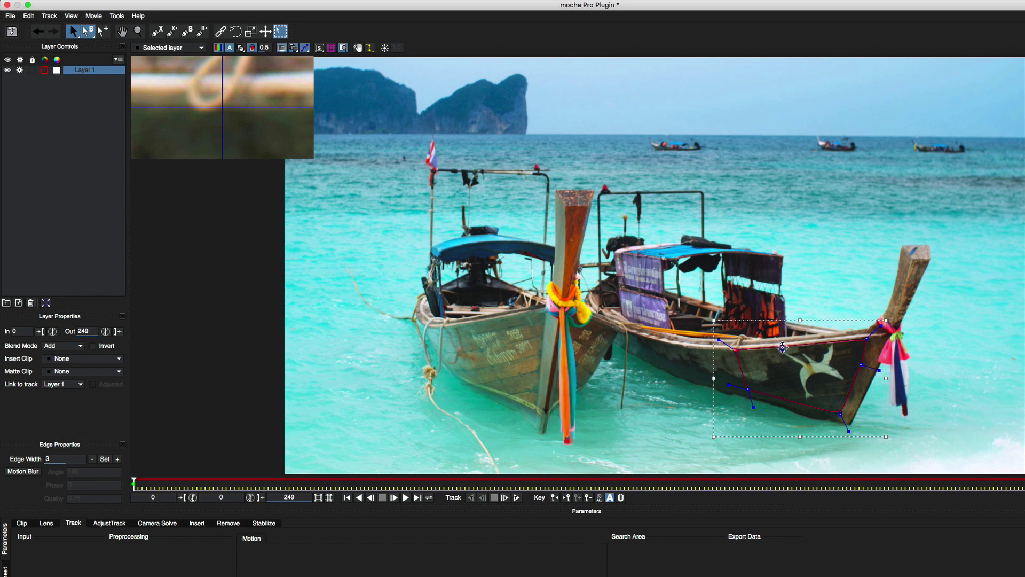
left_click_drag(866, 343, 870, 338)
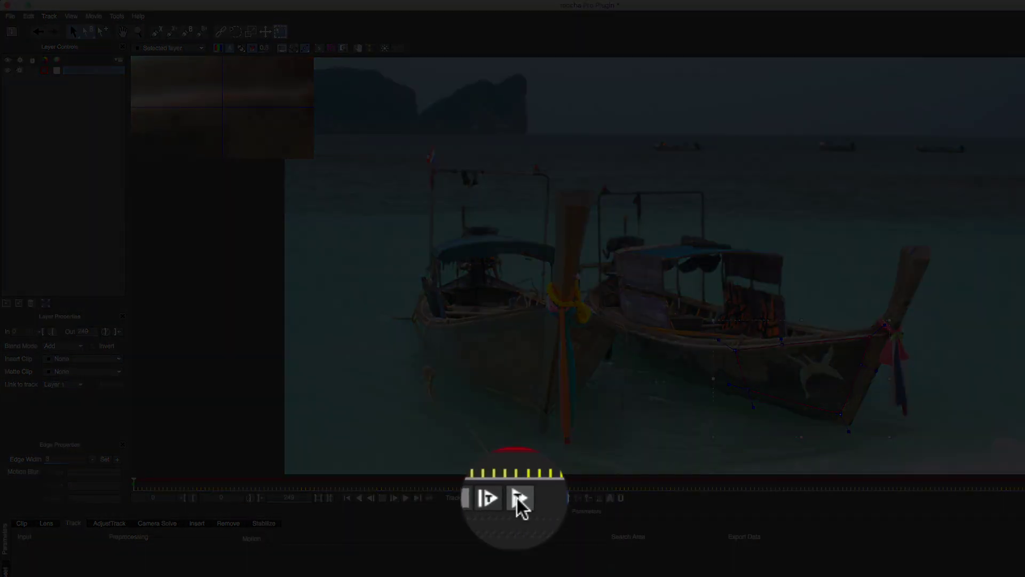
- Track the hull layer forward through the clip from the first frame and rename the layer Bateau
left_click(517, 497)
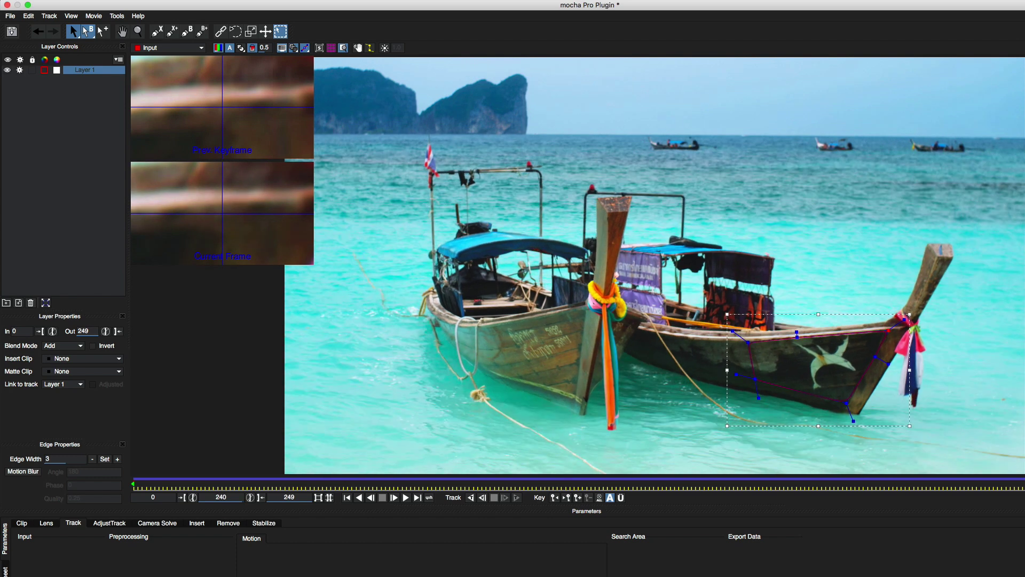
left_click_drag(892, 486, 154, 485)
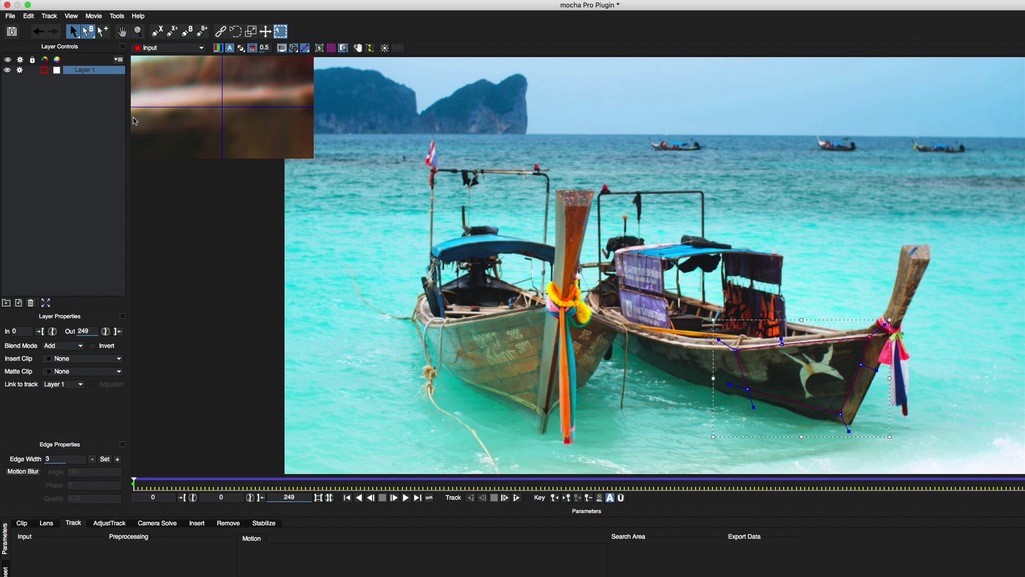
double_click(89, 73)
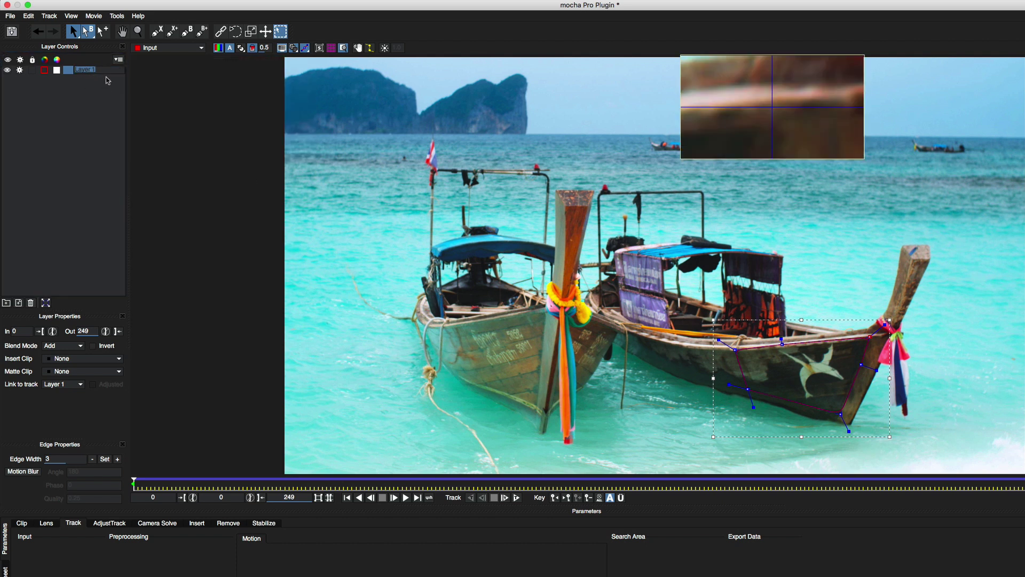
type("Bateau")
key("Return")
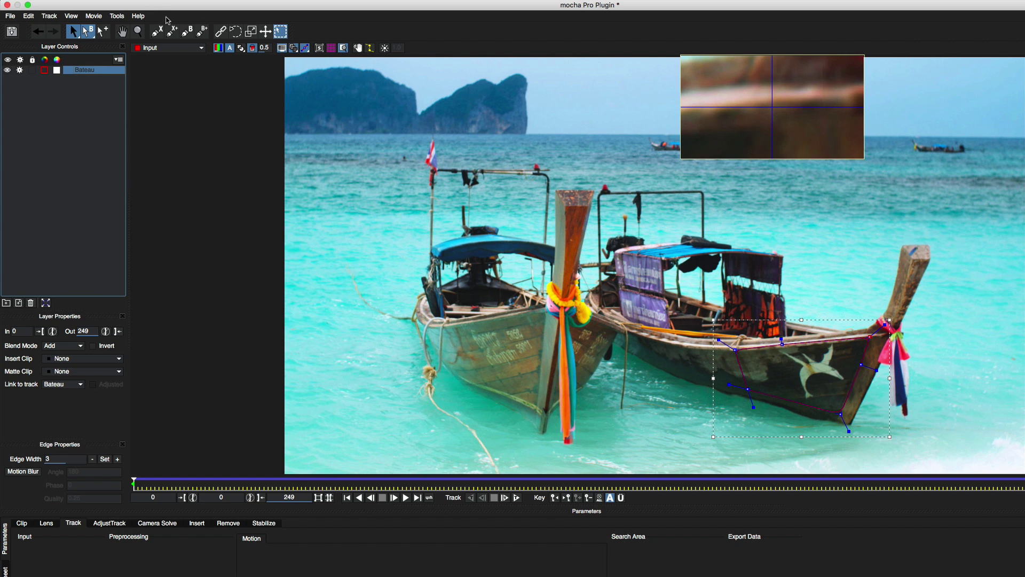
- Draw a closed X-Spline on a new layer around the white bird painted on the right boat's hull
left_click(156, 33)
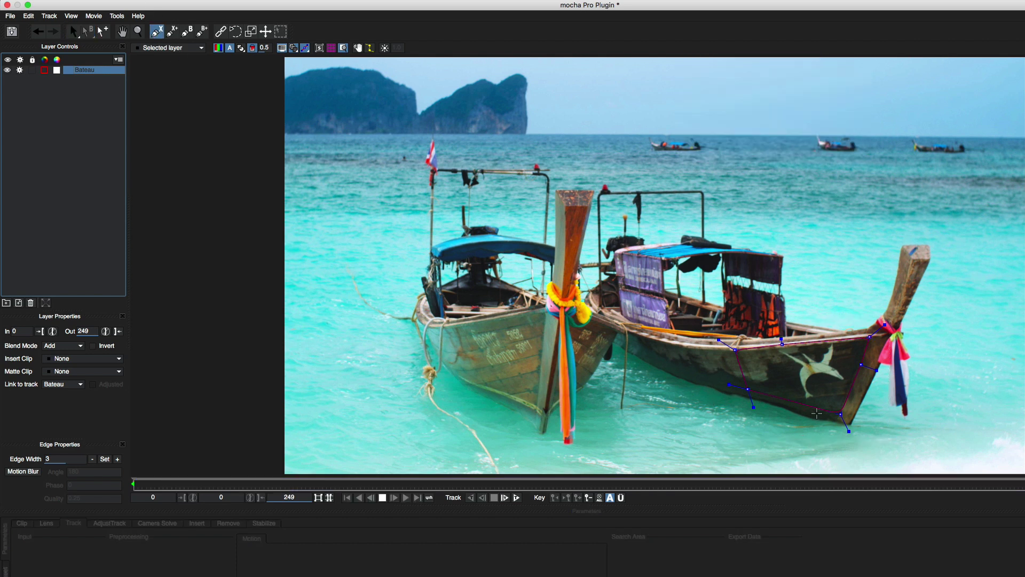
left_click(819, 379)
left_click(846, 382)
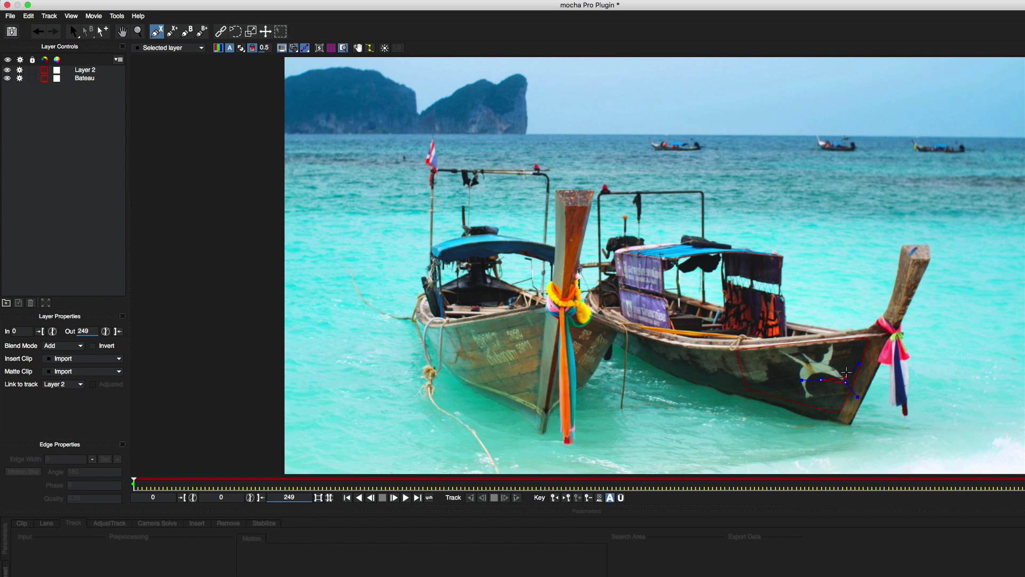
left_click(846, 370)
left_click(835, 362)
left_click(836, 342)
left_click(825, 344)
left_click(775, 349)
right_click(812, 368)
- Adjust the points of the bird's spline so that the outline encloses the whole drawing
mouse_move(806, 368)
left_mouse_down()
mouse_move(823, 390)
mouse_move(818, 375)
left_mouse_up()
mouse_move(754, 341)
left_mouse_down()
mouse_move(769, 347)
mouse_move(758, 344)
left_mouse_up()
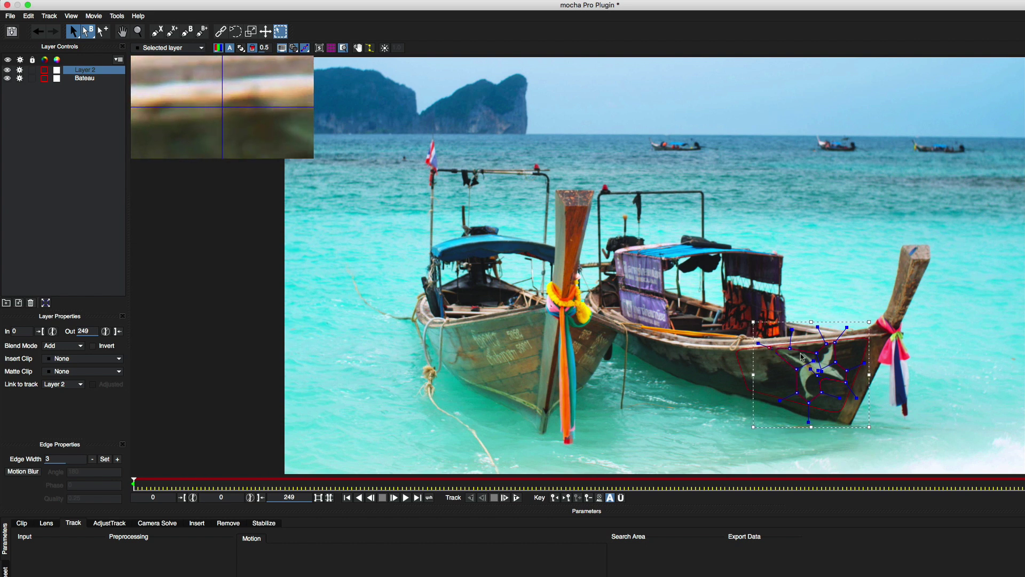
left_click_drag(847, 327, 845, 386)
left_click_drag(808, 422, 809, 425)
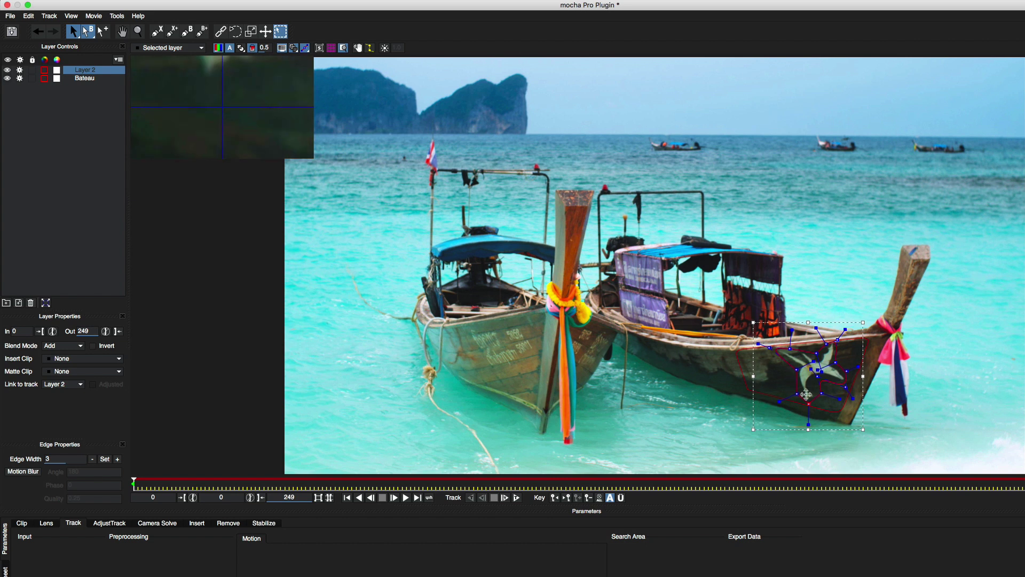
- Rename the bird outline's layer Dessin and link it to the Bateau track
double_click(86, 70)
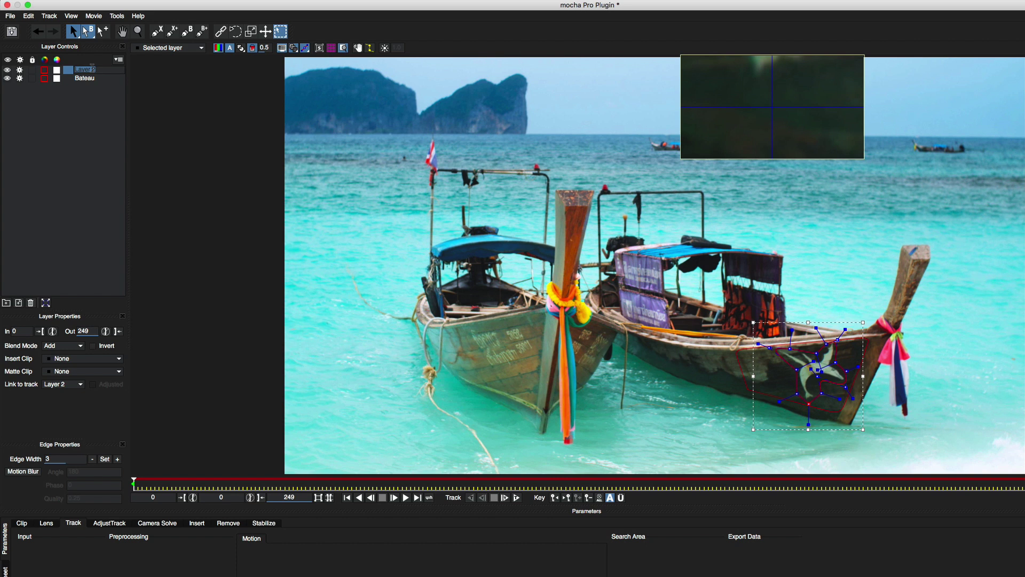
type("Del")
type("sin")
key("Return")
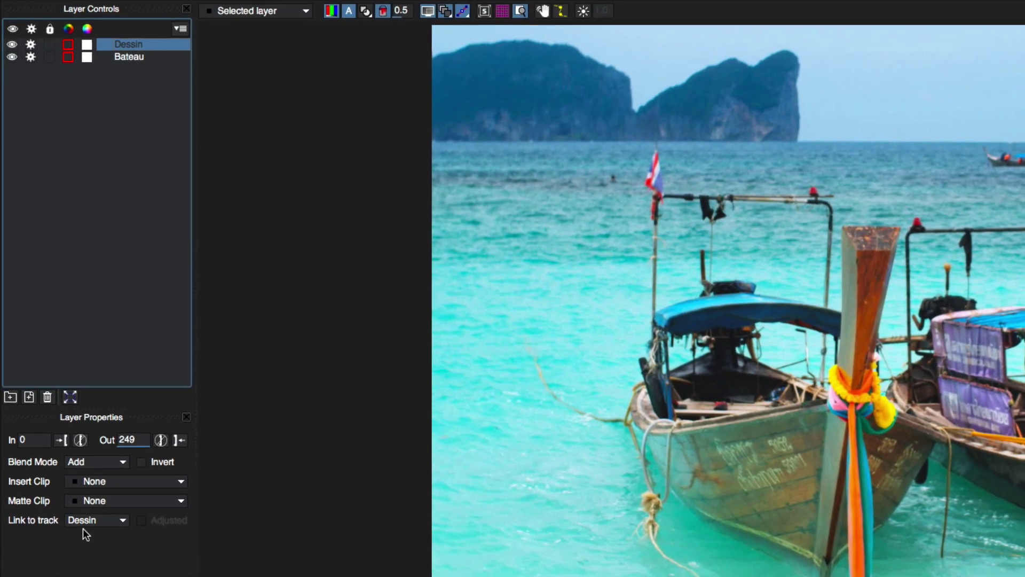
left_click(88, 522)
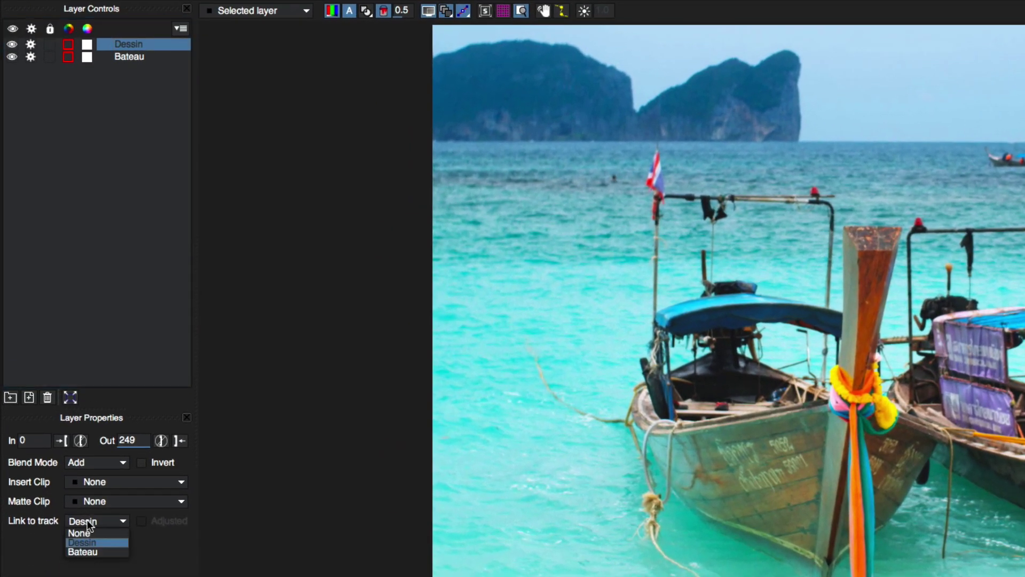
left_click(81, 552)
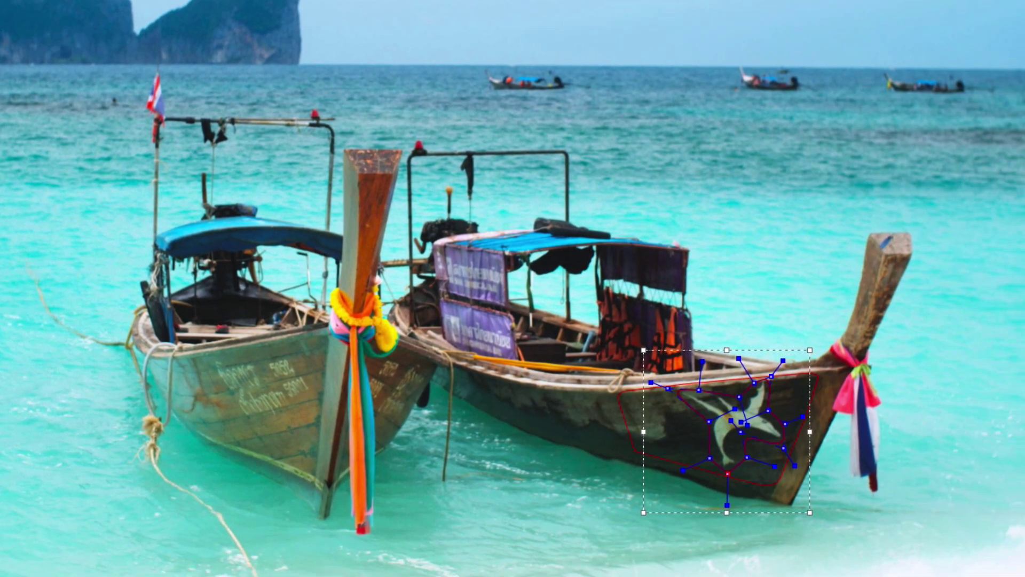
left_click_drag(63, 558, 325, 569)
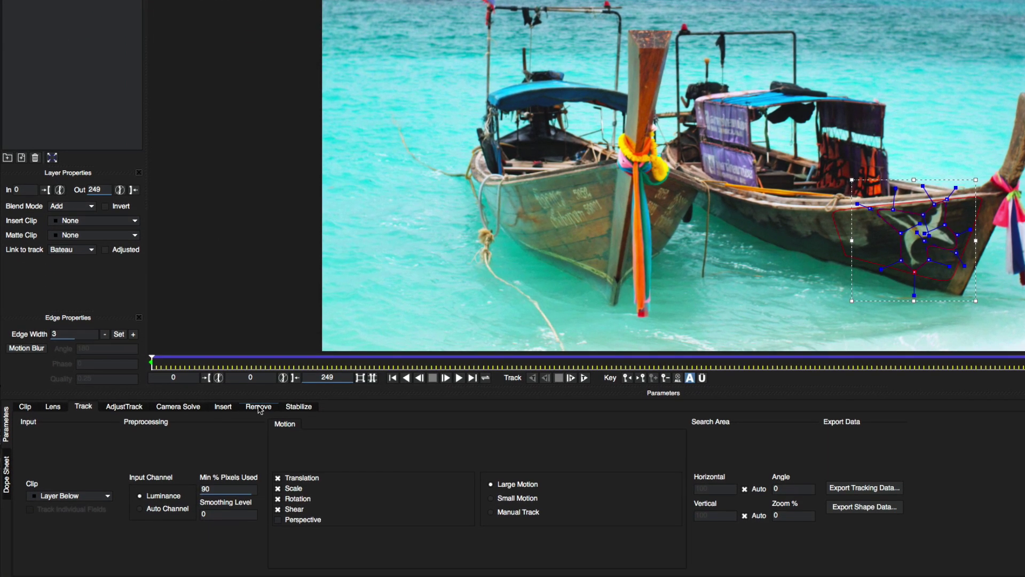
- Create a cleanplate for the first frame in the Remove module and save it to the desktop (Bureau)
left_click(255, 561)
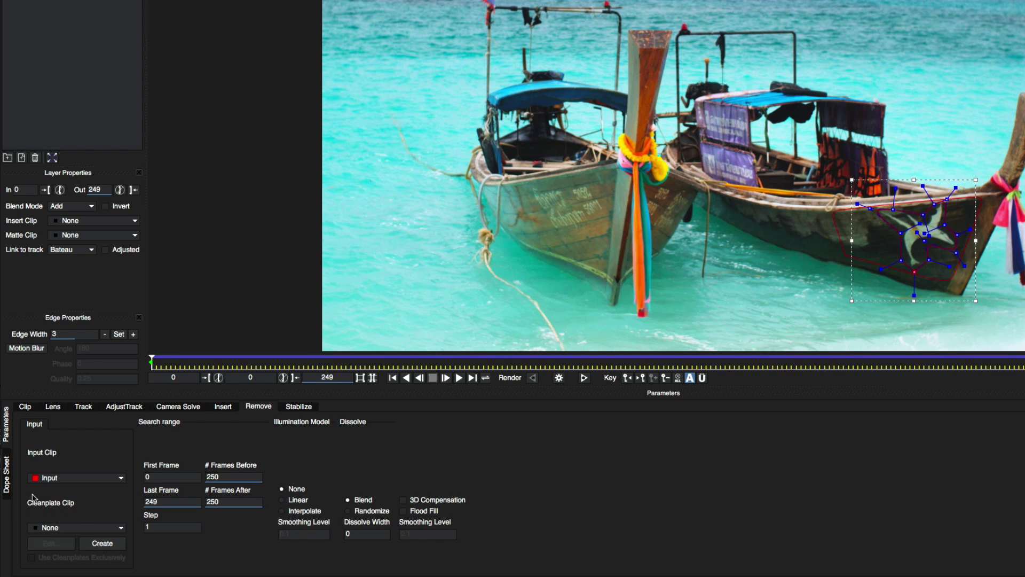
left_click(103, 544)
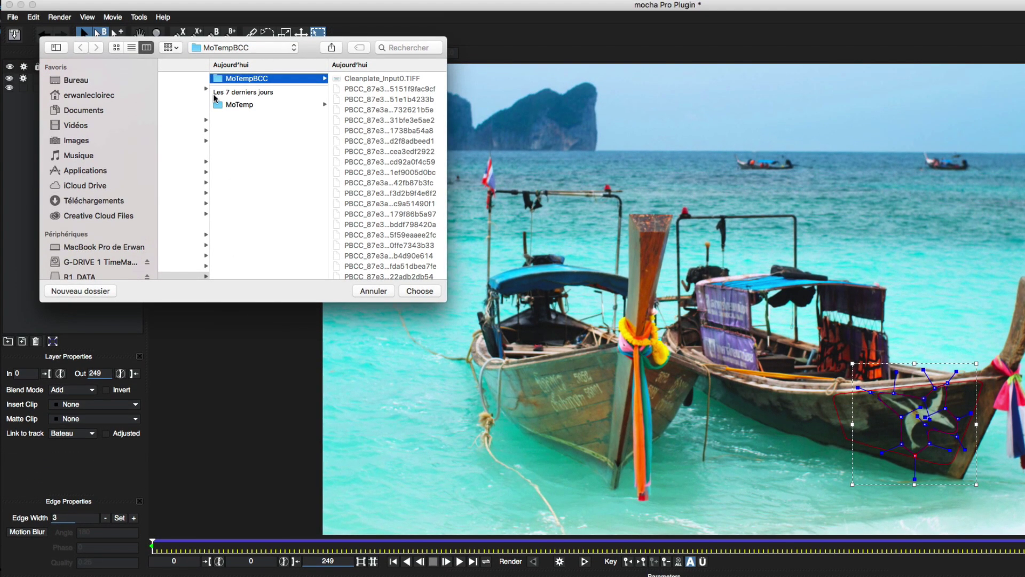
left_click(78, 81)
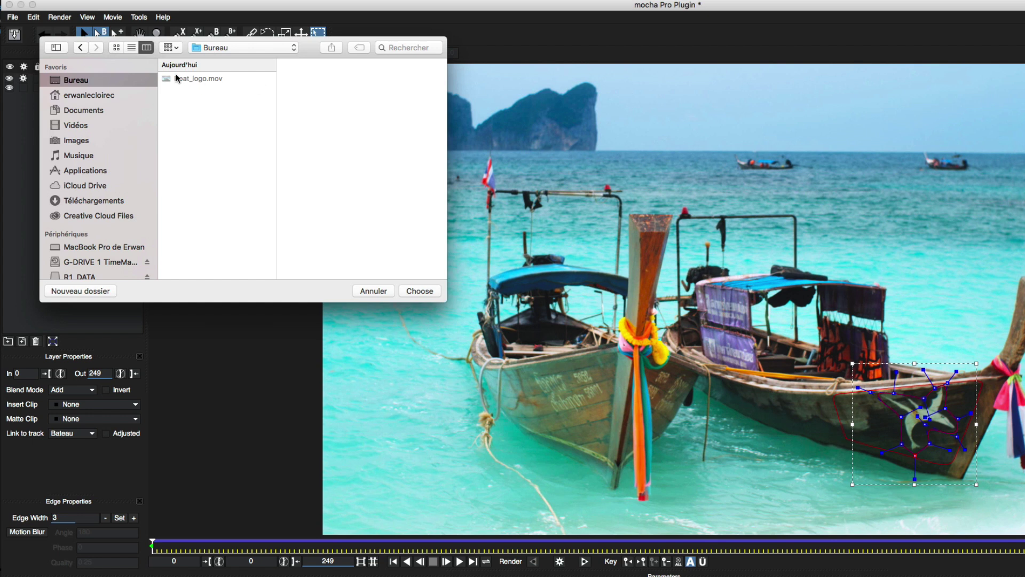
left_click(419, 291)
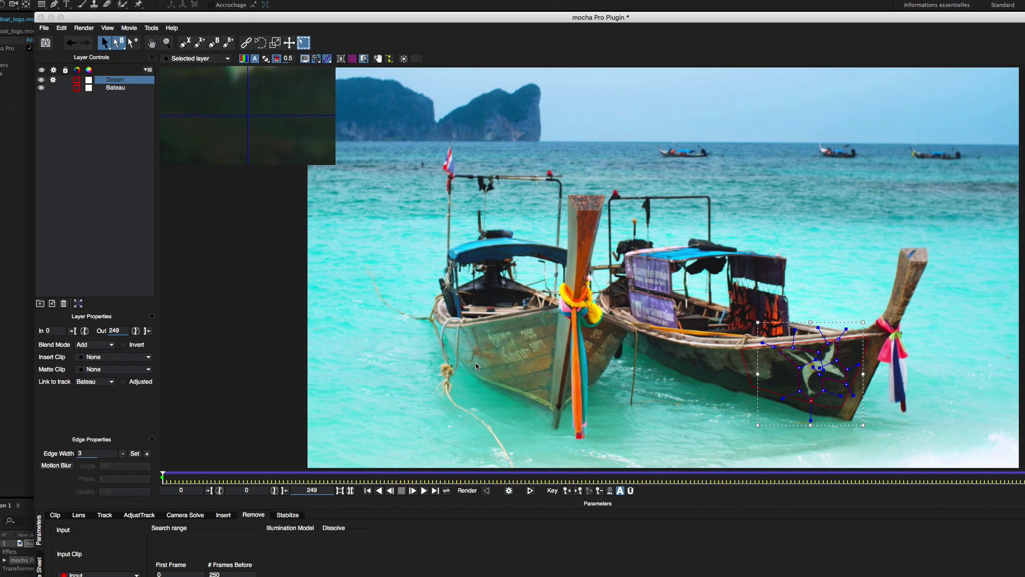
- Show the desktop and preview the exported Cleanplate_Input0.TIFF image
key("F11")
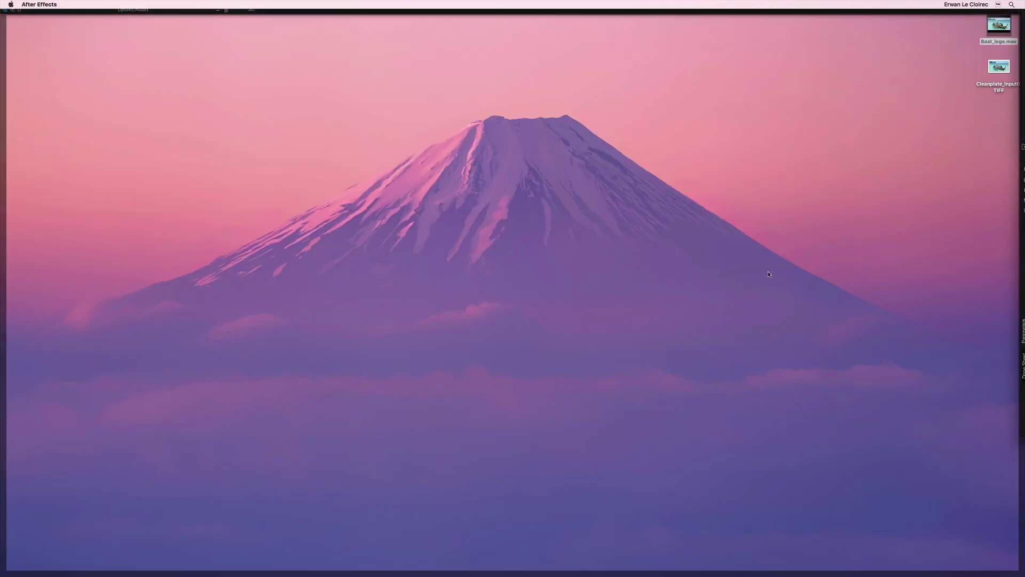
mouse_move(998, 69)
left_mouse_down()
mouse_move(961, 65)
mouse_move(929, 81)
mouse_move(985, 66)
left_mouse_up()
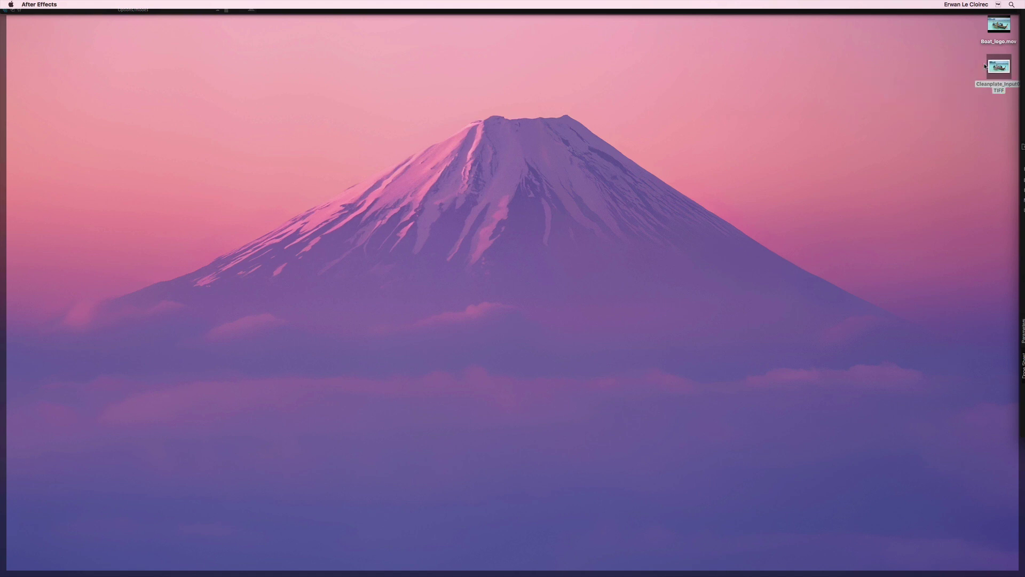
left_click(998, 67)
key("space")
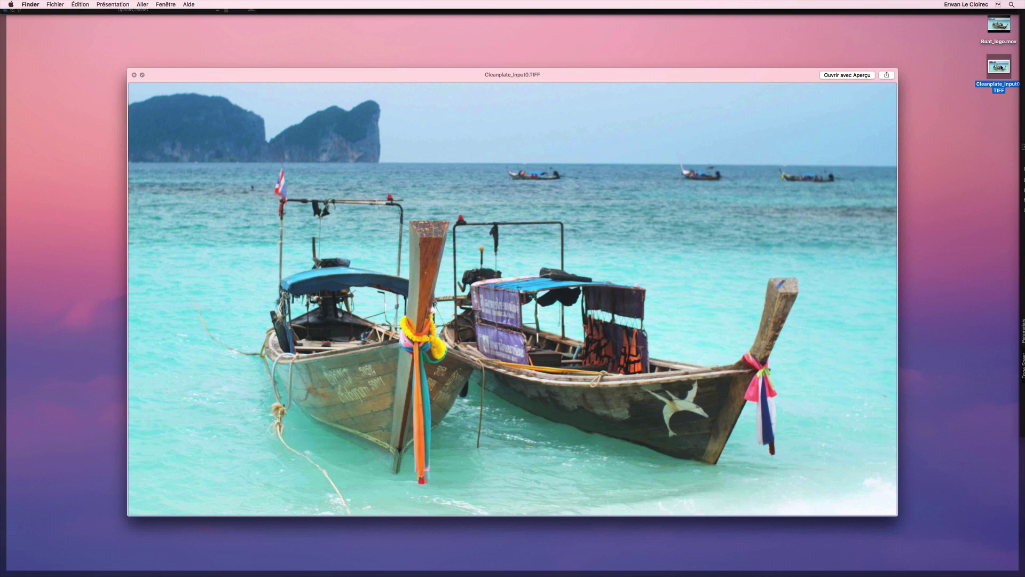
key("space")
- Open Cleanplate_Input0.TIFF from the desktop in Adobe Photoshop CC 2015
right_click(997, 66)
mouse_move(978, 79)
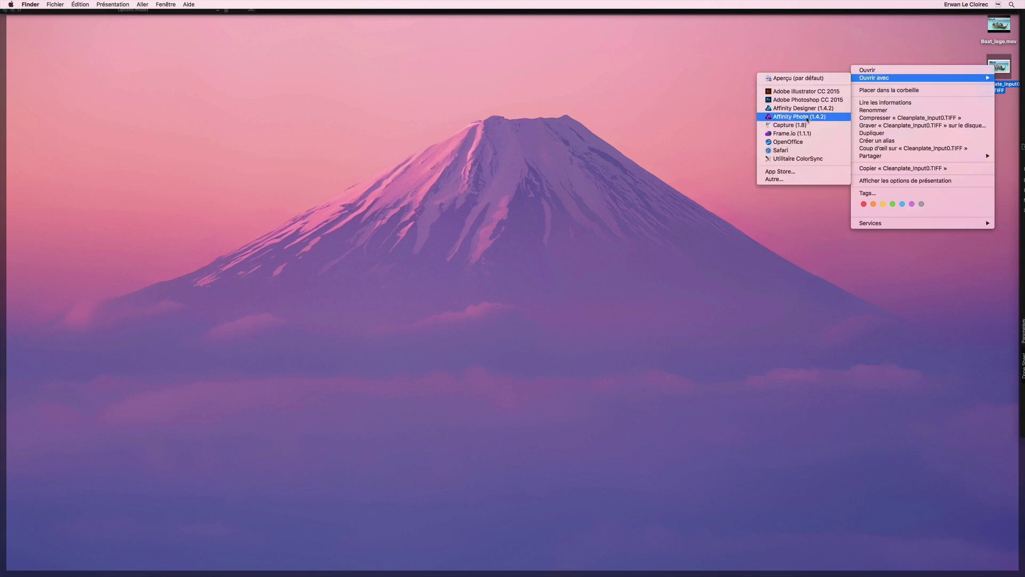
left_click(792, 100)
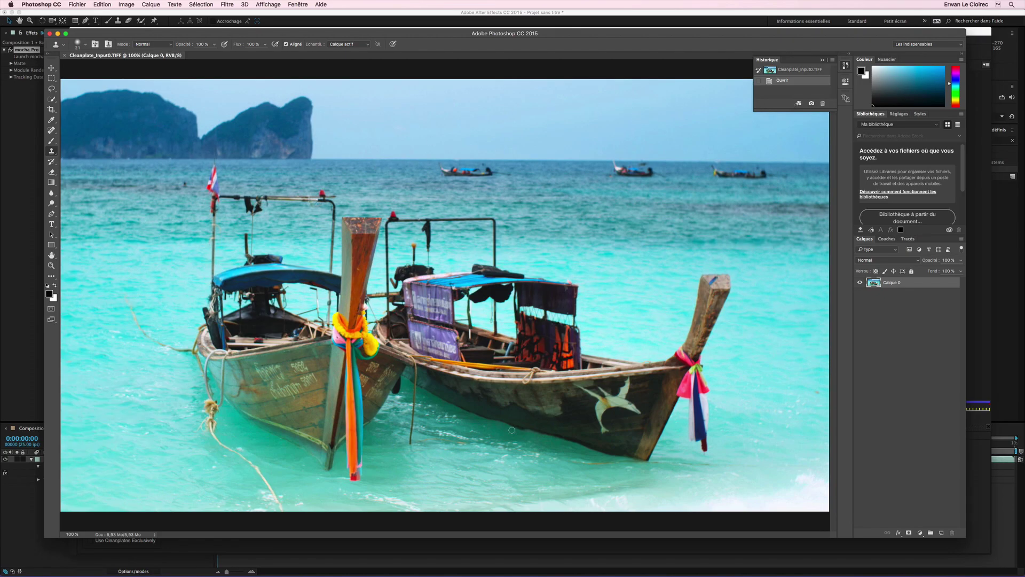
- Clone clean hull planks over the bird's lower wing with the Clone Stamp tool
key("super+plus")
key("super+plus")
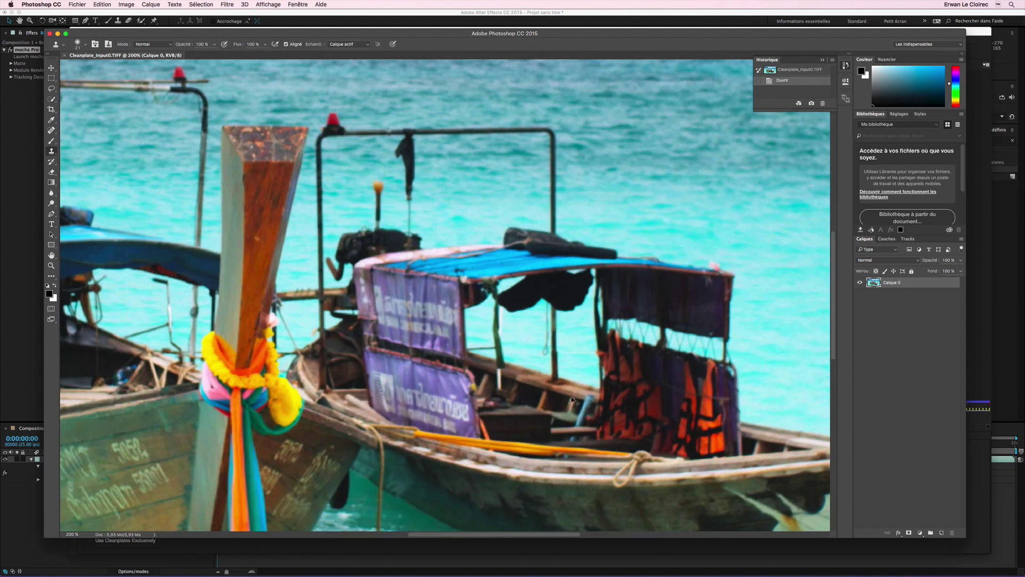
left_click_drag(535, 362, 257, 118)
mouse_move(705, 401)
left_mouse_down()
mouse_move(538, 345)
mouse_move(583, 341)
left_mouse_up()
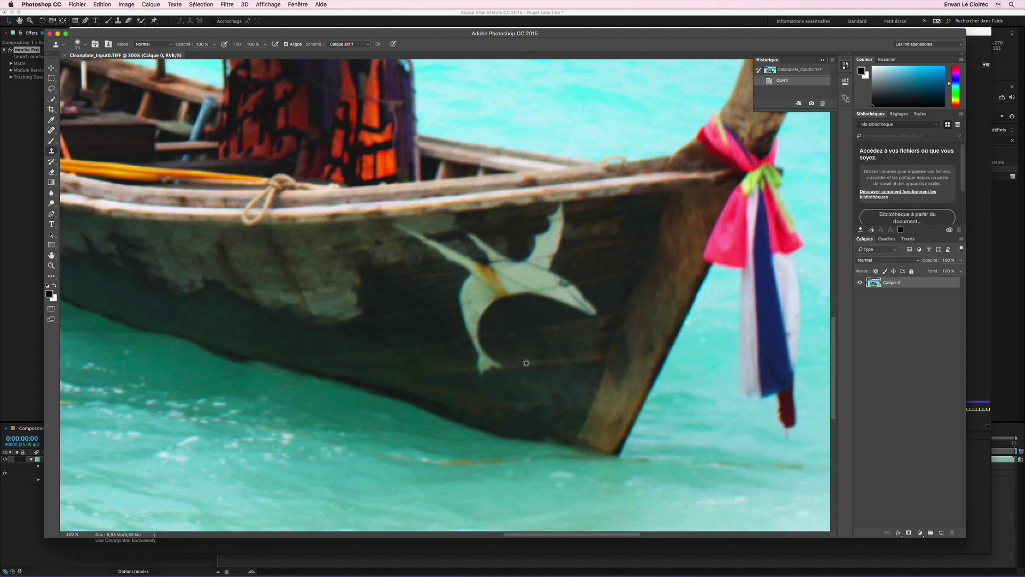
left_click(526, 363, "alt")
left_click_drag(499, 361, 481, 370)
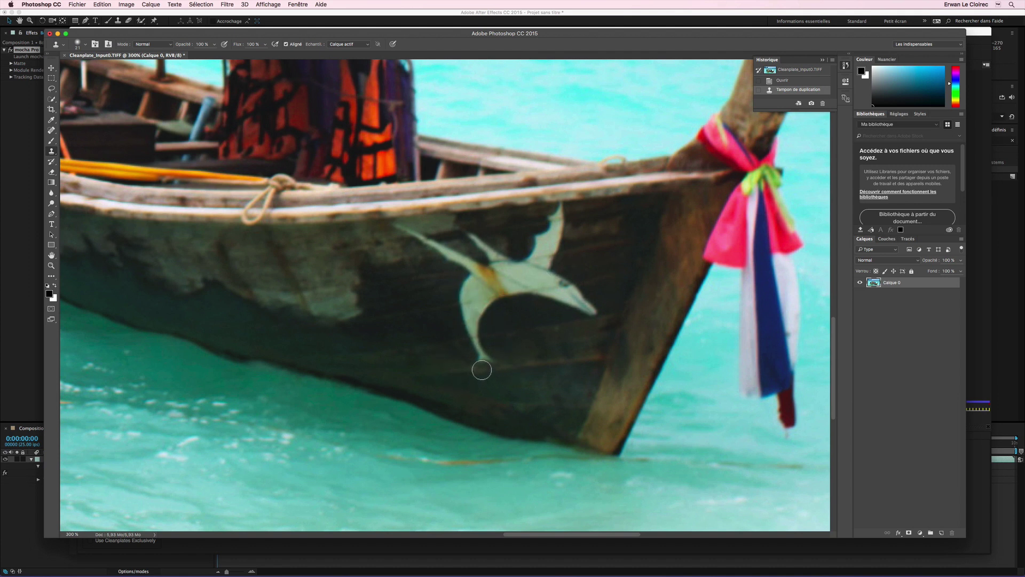
mouse_move(473, 366)
left_mouse_down()
mouse_move(481, 342)
mouse_move(460, 305)
mouse_move(483, 273)
left_mouse_up()
- Clone surrounding dark wood over the bird's head, body, upper wing and tail until the hull is clean
left_click(434, 296, "alt")
mouse_move(593, 314)
left_mouse_down()
mouse_move(561, 290)
mouse_move(522, 313)
mouse_move(461, 293)
mouse_move(590, 250)
mouse_move(555, 233)
mouse_move(559, 201)
mouse_move(549, 265)
mouse_move(528, 241)
left_mouse_up()
left_click(550, 265, "alt")
left_click_drag(444, 251, 402, 232)
mouse_move(480, 277)
left_mouse_down()
mouse_move(458, 248)
mouse_move(540, 277)
left_mouse_up()
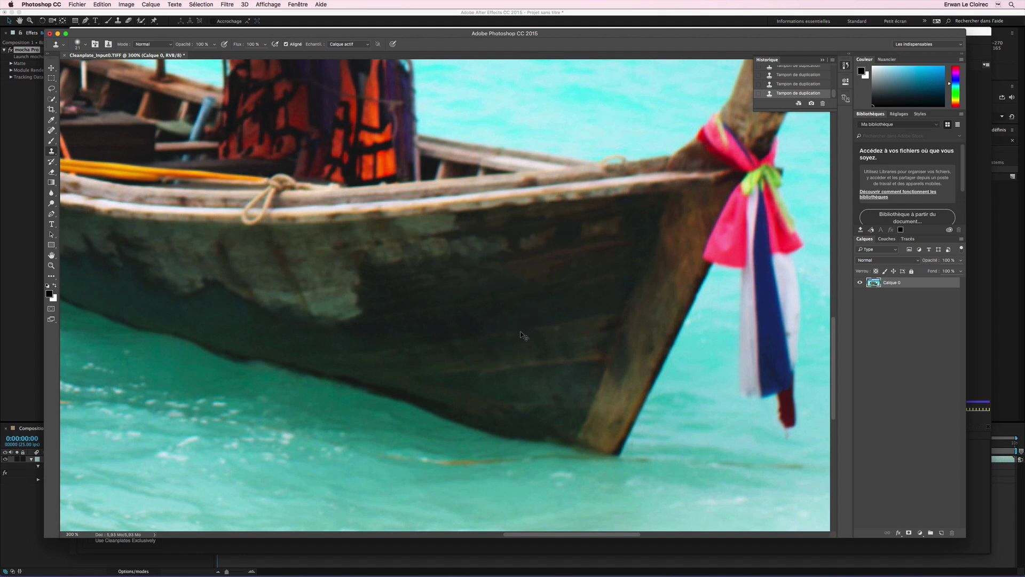
- Check the whole retouched image, then quit Photoshop and save the changes to Cleanplate_Input0.TIFF
key("super+minus")
key("super+minus")
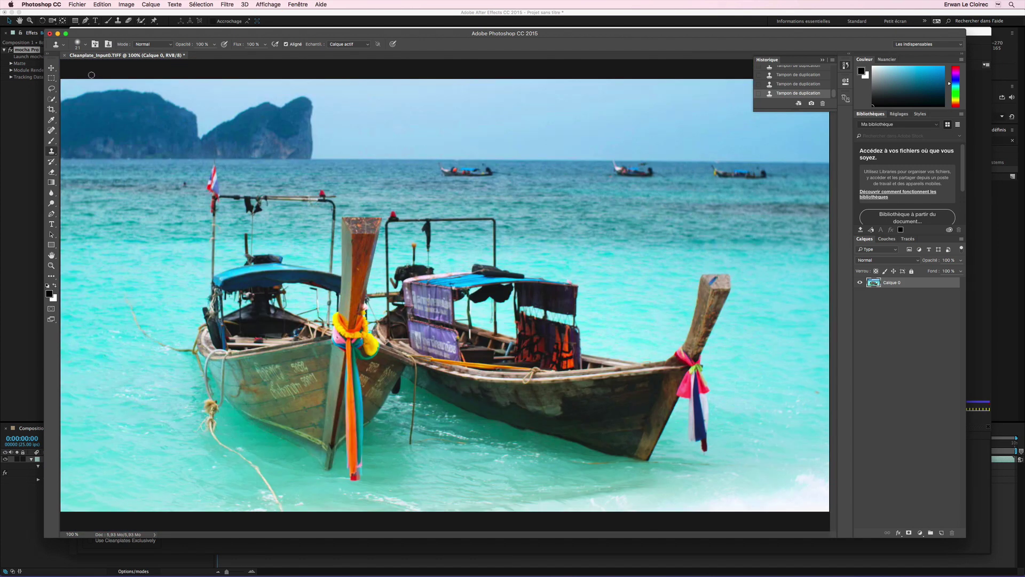
left_click(50, 34)
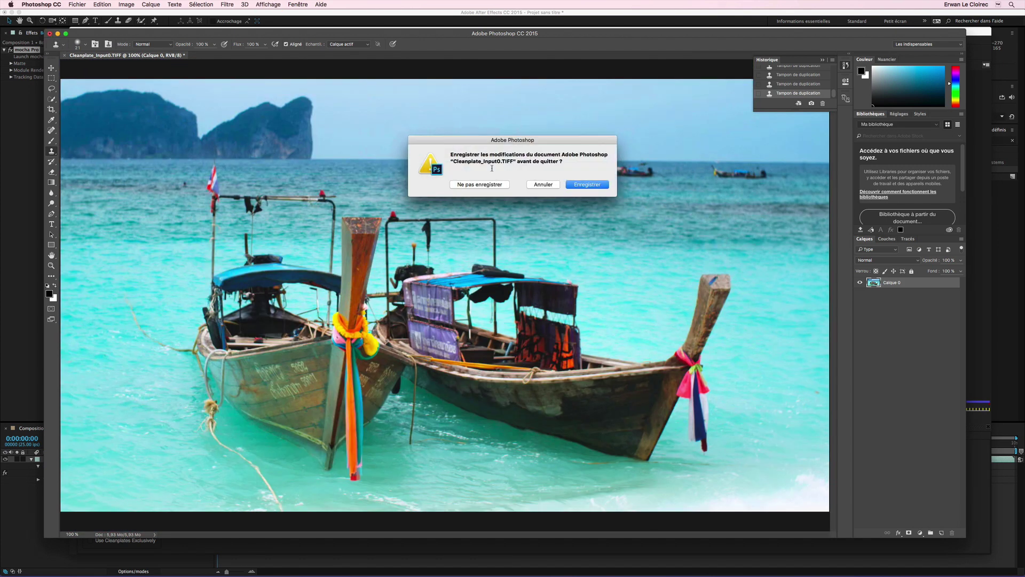
left_click(583, 185)
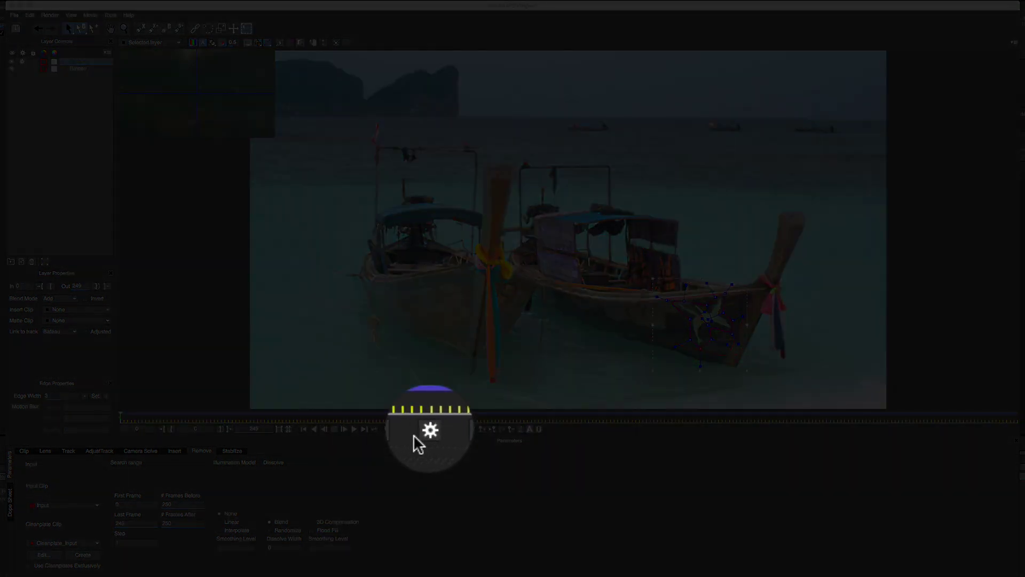
- Render the removal on the current frame in mocha Pro and hide all overlays to inspect the hull
left_click(430, 429)
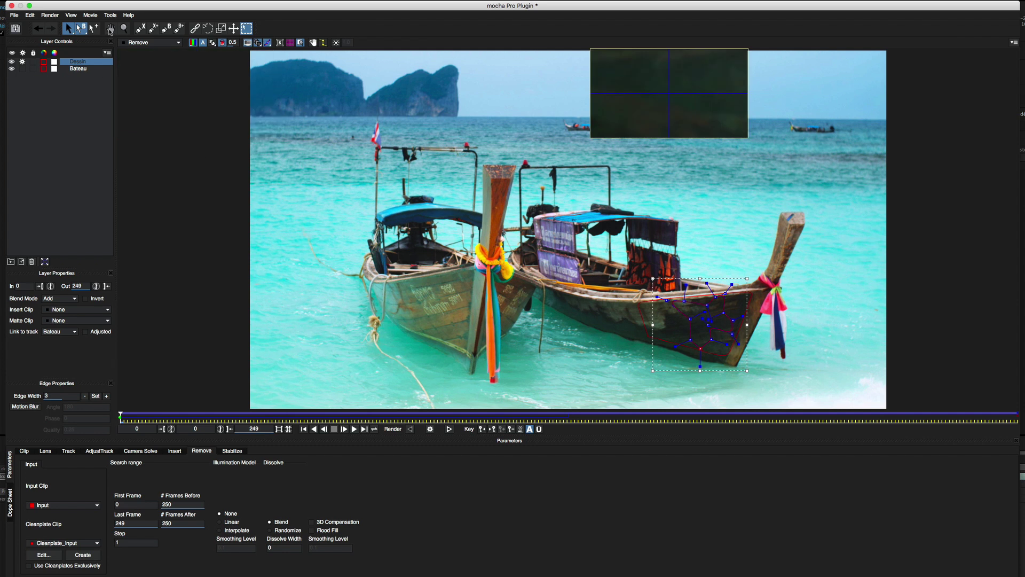
left_click(71, 16)
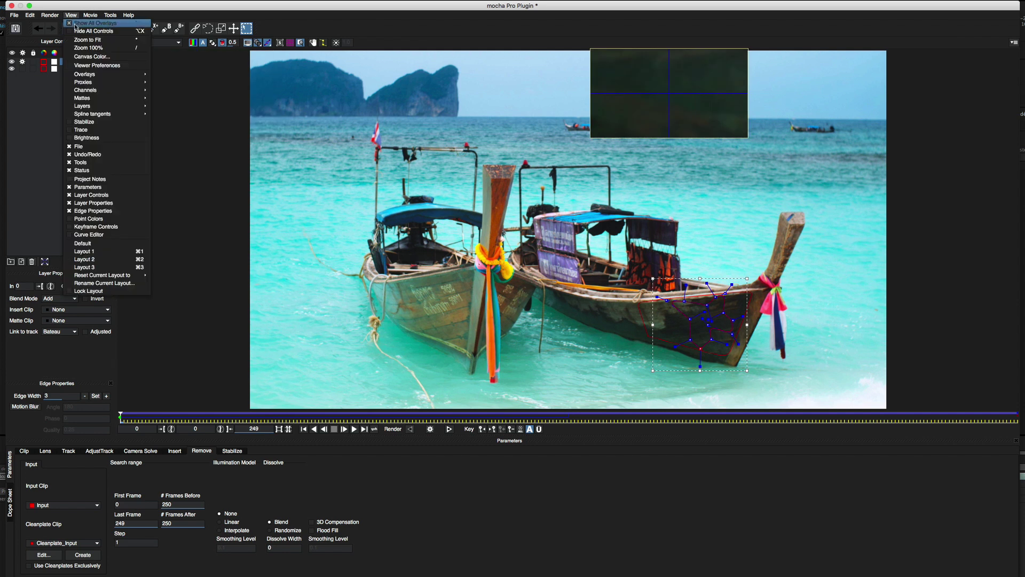
left_click(79, 23)
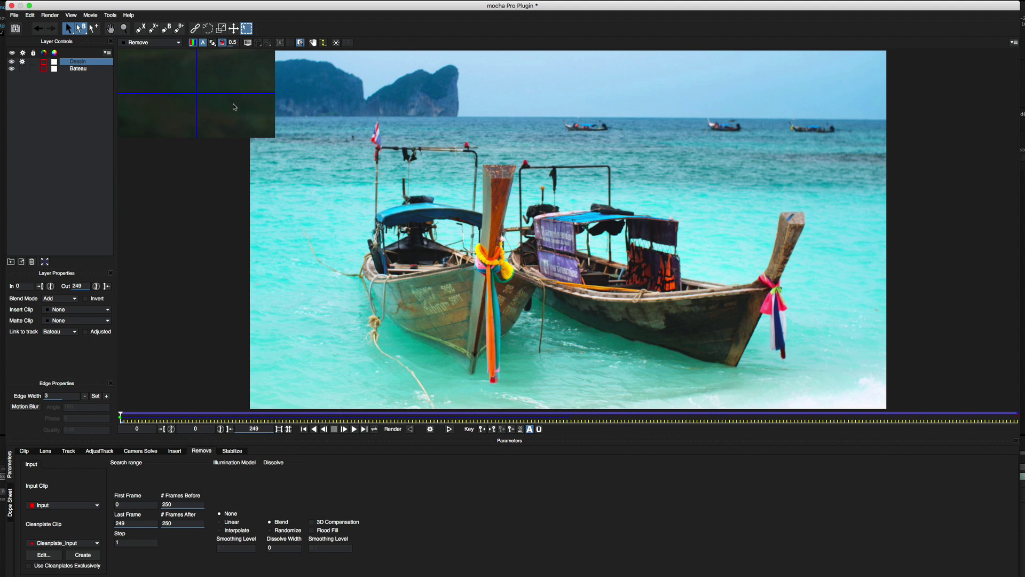
left_click(124, 29)
left_click_drag(712, 324, 689, 107)
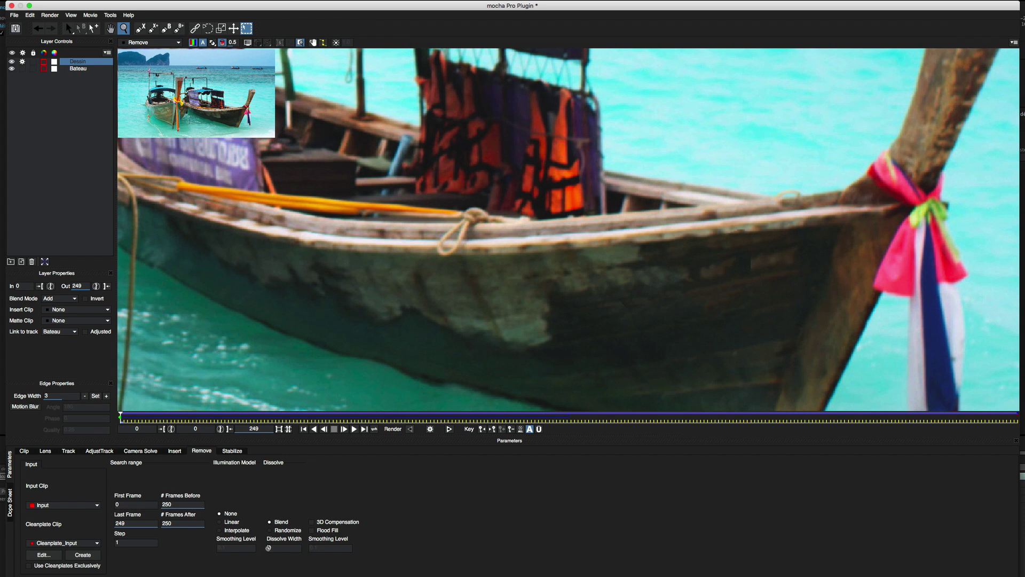
- Set the Remove dissolve to Blend with a width of 18 and render the current frame again
left_click(269, 522)
left_click_drag(275, 547, 272, 550)
left_click(430, 428)
left_click_drag(471, 301, 499, 430)
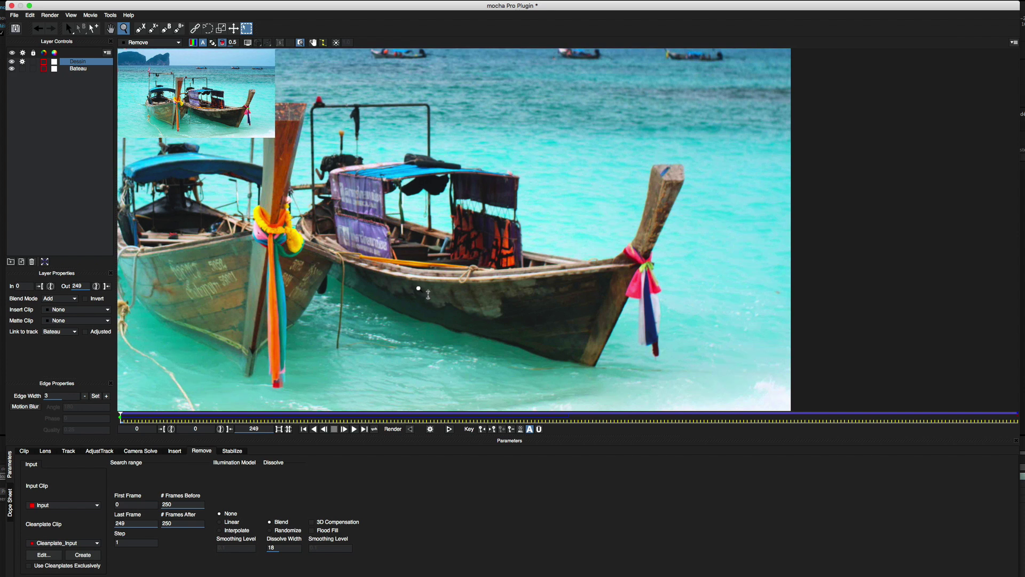
left_click(111, 28)
left_click_drag(445, 272, 614, 265)
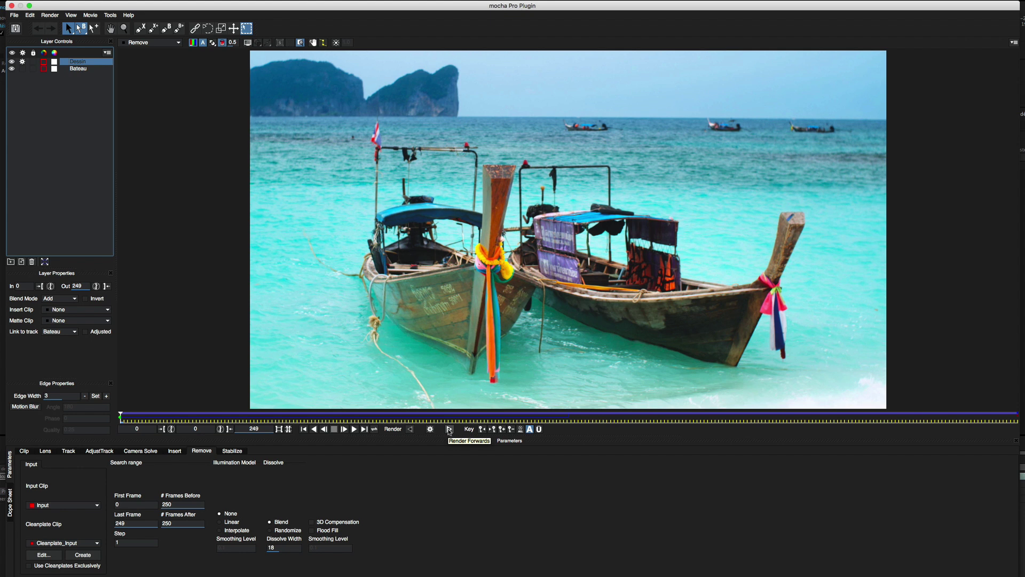
- Render the removal forwards through the whole clip and scrub back to the beginning to check it
left_click(450, 429)
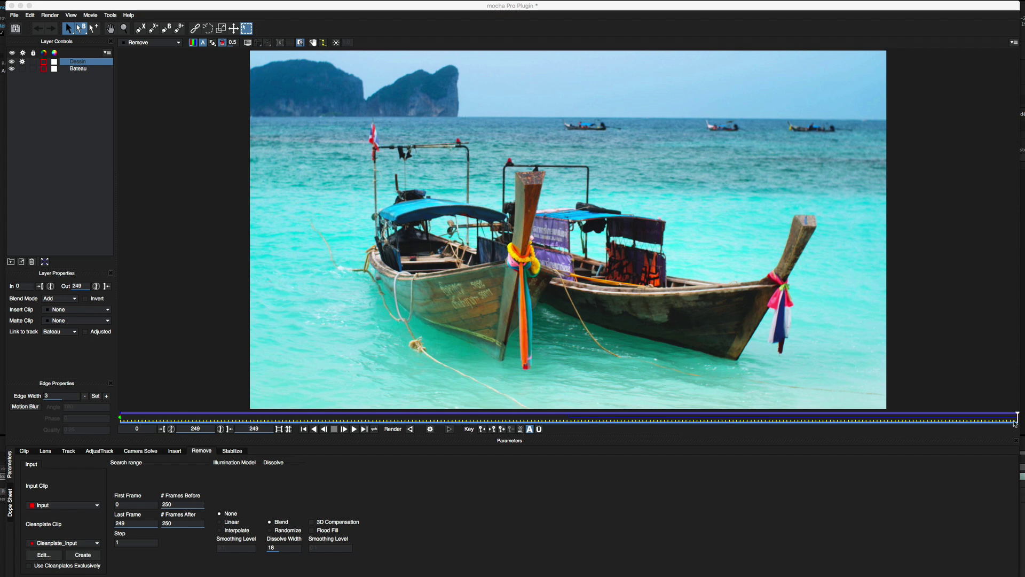
left_click_drag(1019, 419, 391, 421)
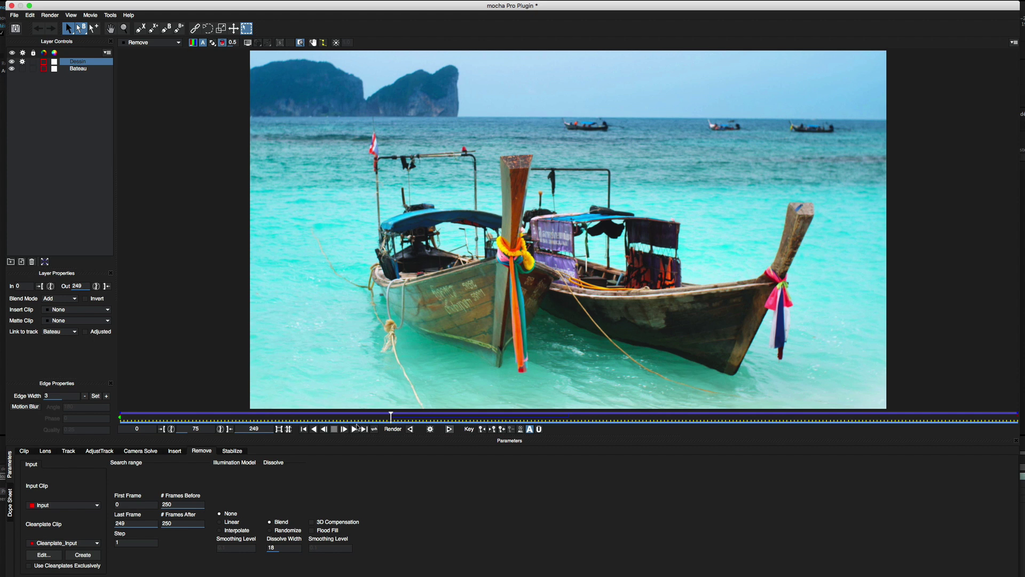
left_click_drag(391, 418, 103, 412)
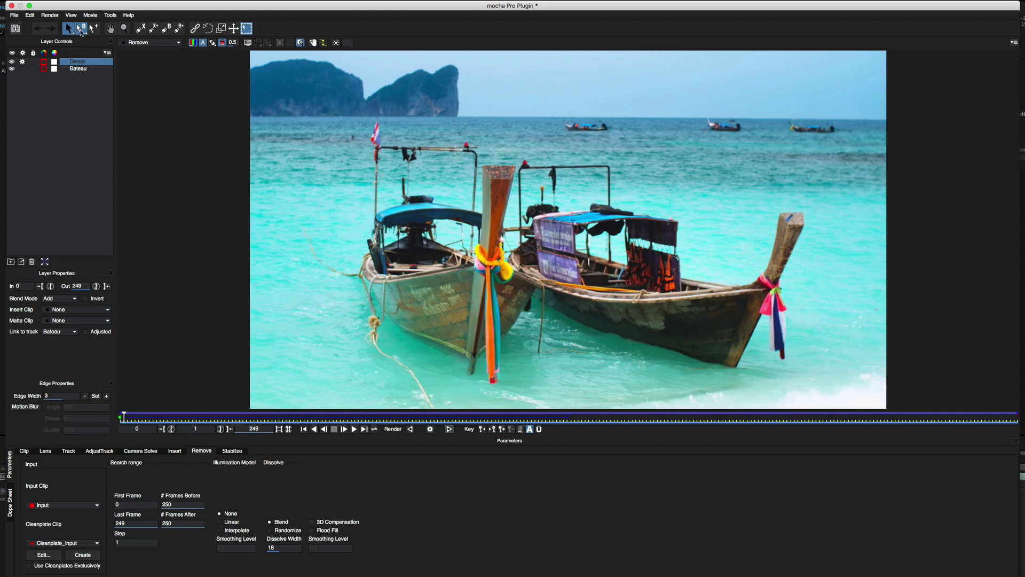
- Save the mocha project, close the plugin window and scrub the Boat_logo.mov composition in After Effects
left_click(15, 29)
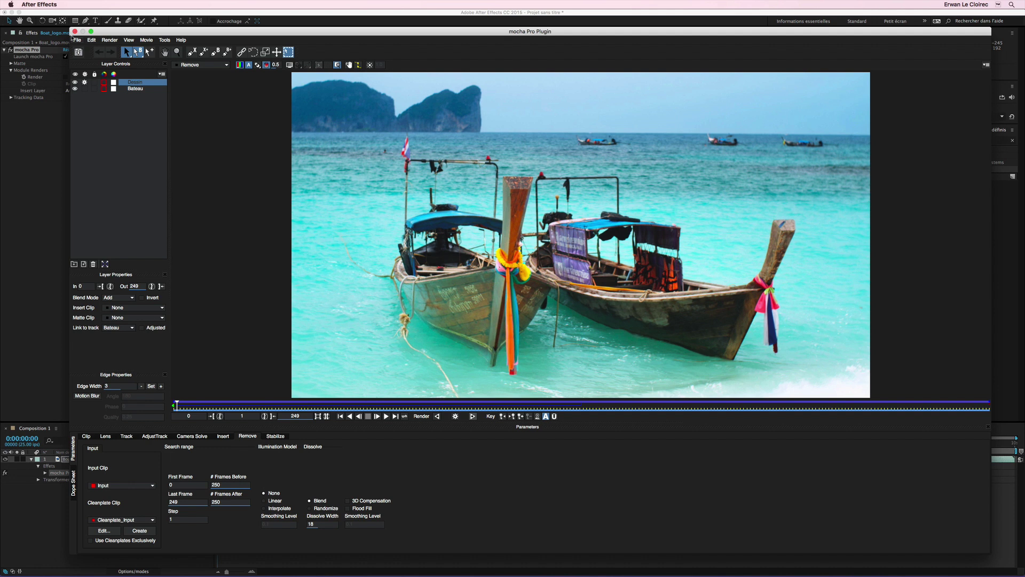
left_click(74, 31)
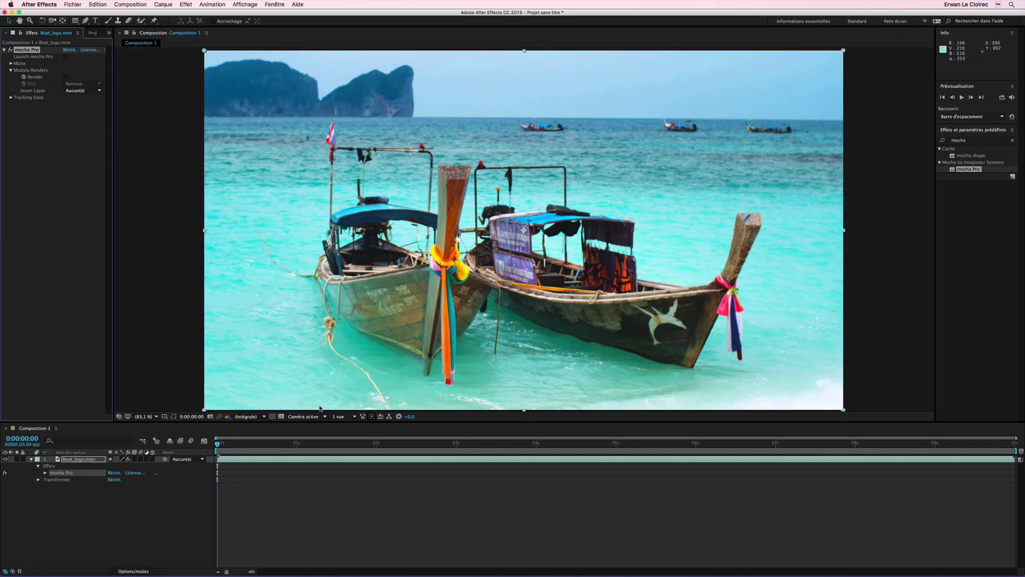
left_click_drag(218, 444, 80, 439)
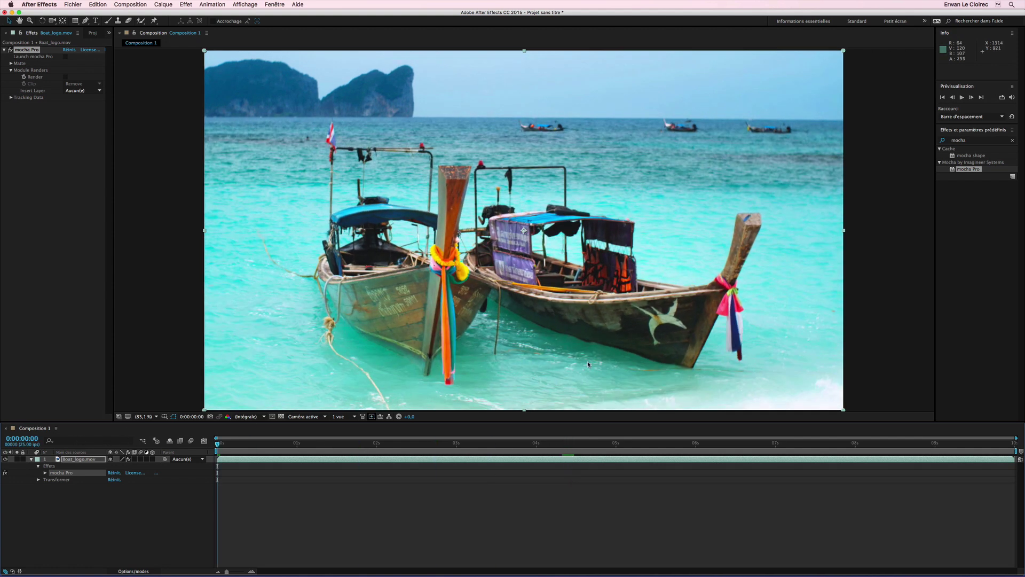
- Enable Render in the mocha Pro effect's Module Renders, set Clip to Remove, and scrub the composition to check it
left_click(12, 71)
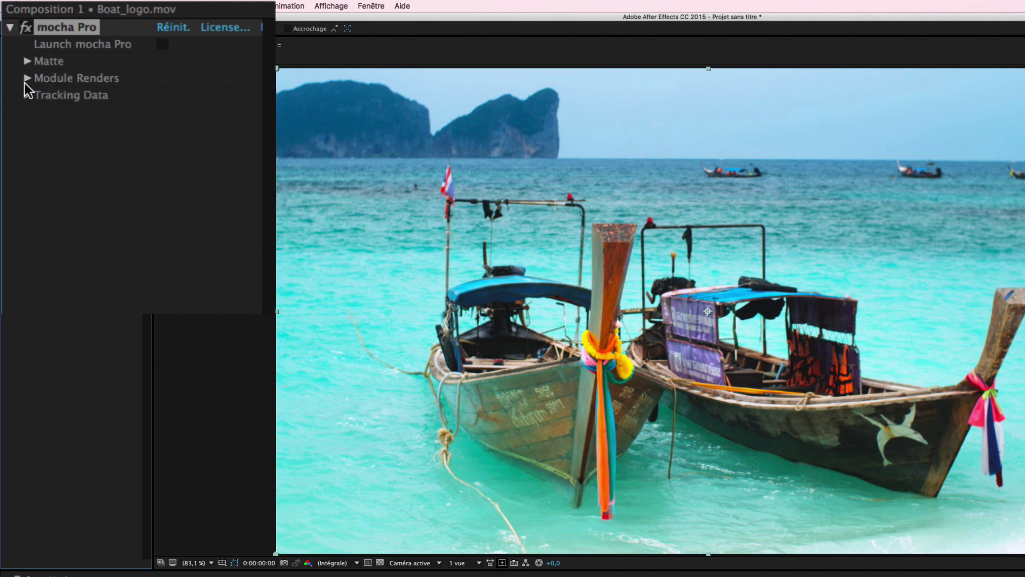
left_click(28, 78)
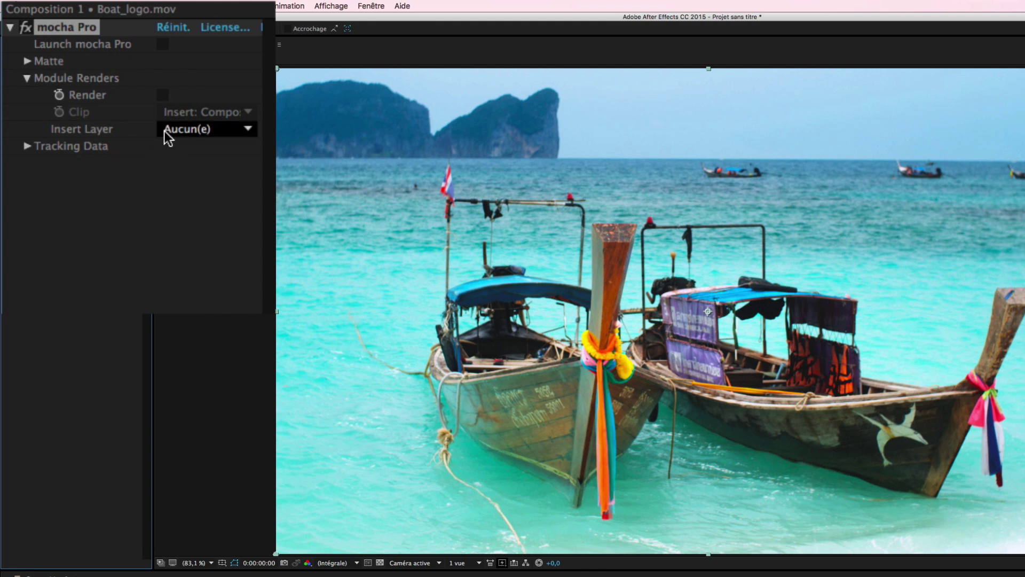
left_click(164, 95)
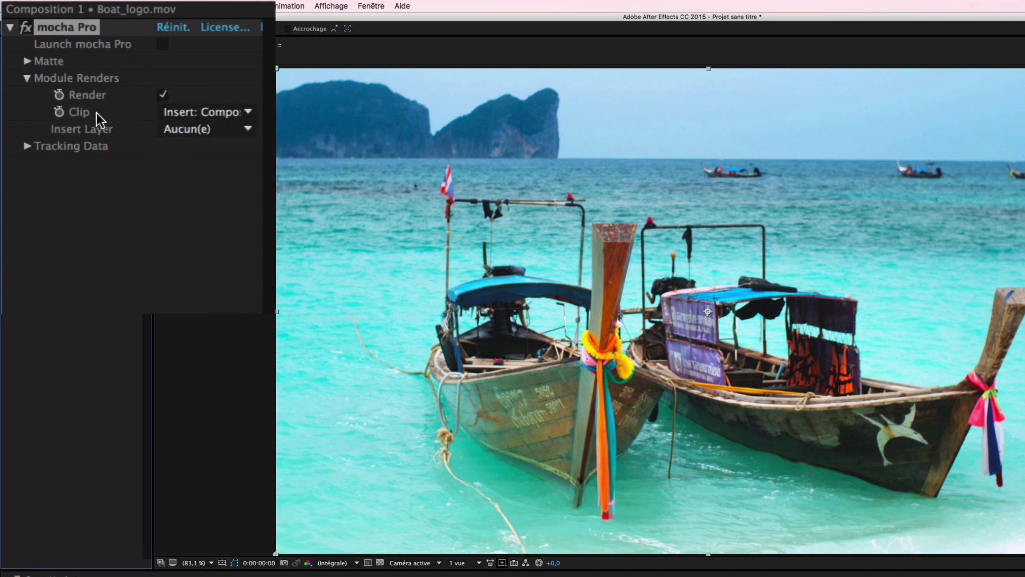
left_click(185, 114)
left_click(195, 174)
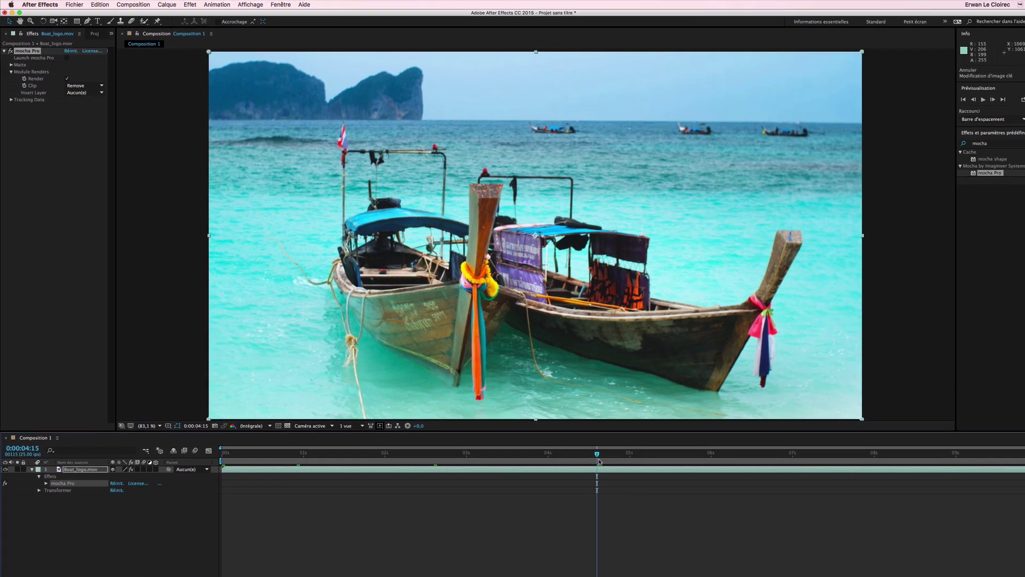
left_click_drag(598, 455, 171, 418)
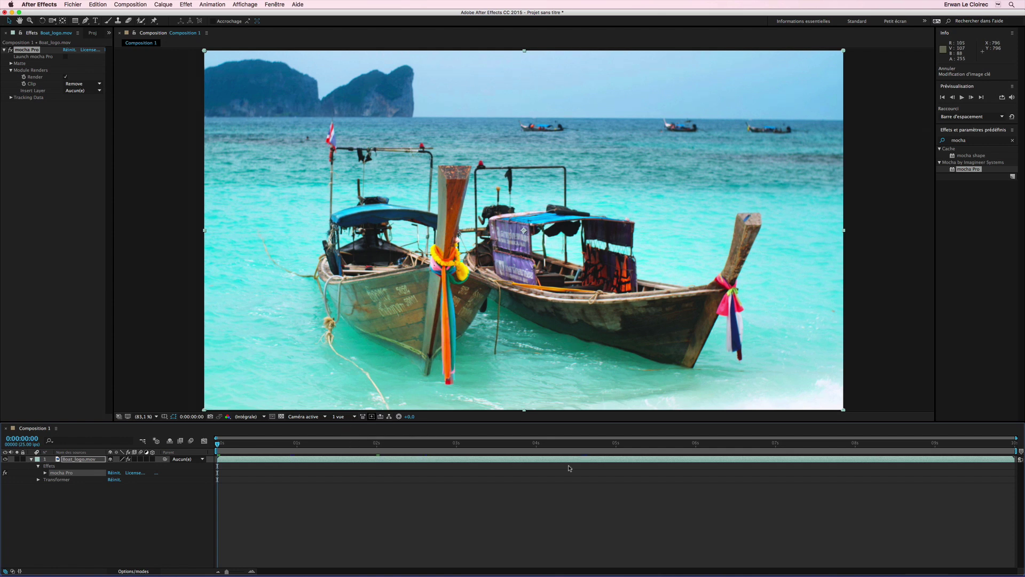
- Switch to the web browser showing the mocha home page on imagineersystems.com
key("ctrl+Right")
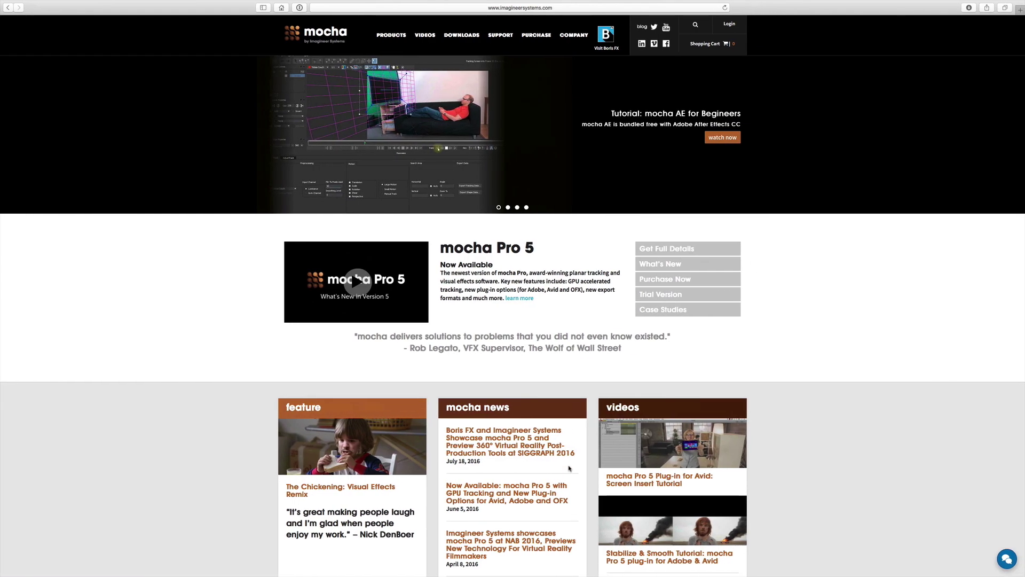